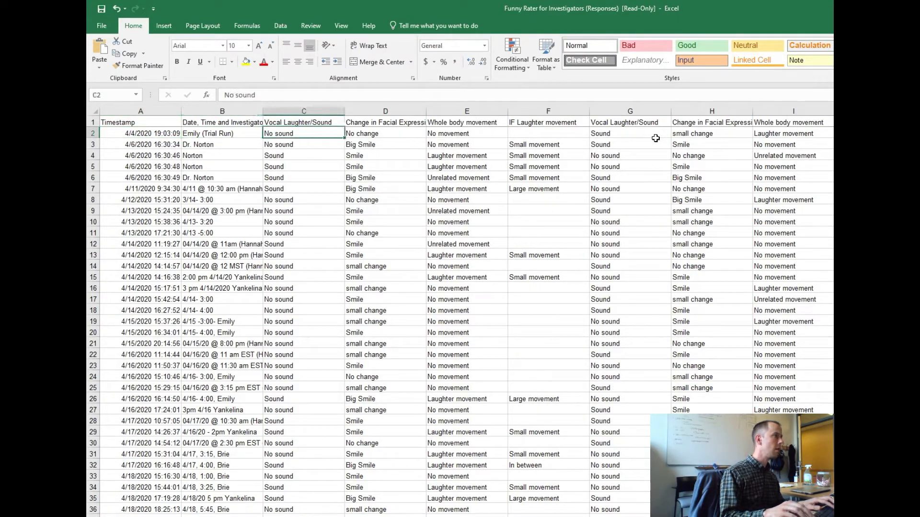
Look across the first response's sound, facial expression and body movement ratings in row 2, out to the empty columns beyond the data.
key(Right)
key(Right)
key(Left)
key(Left)
key(Left)
key(Right)
key(Right)
key(Right)
key(Right)
key(Left)
key(Left)
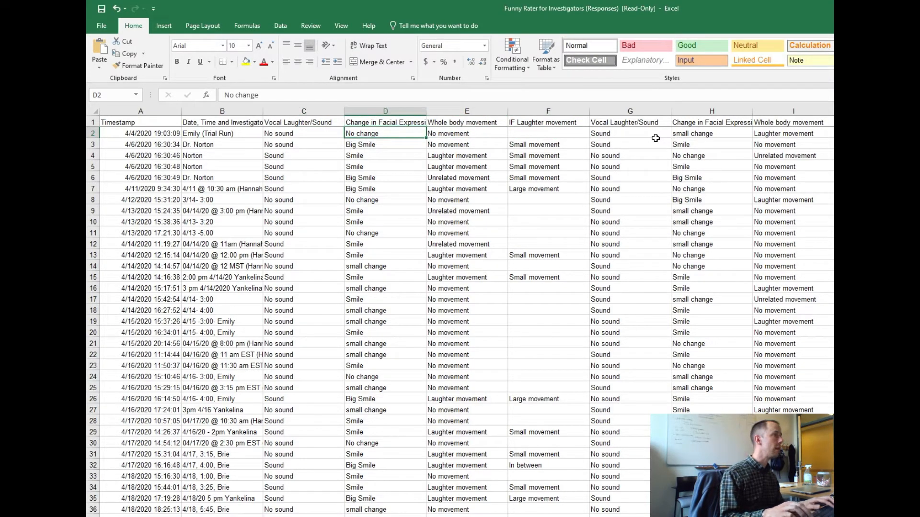
key(Left)
key(Right)
key(Right)
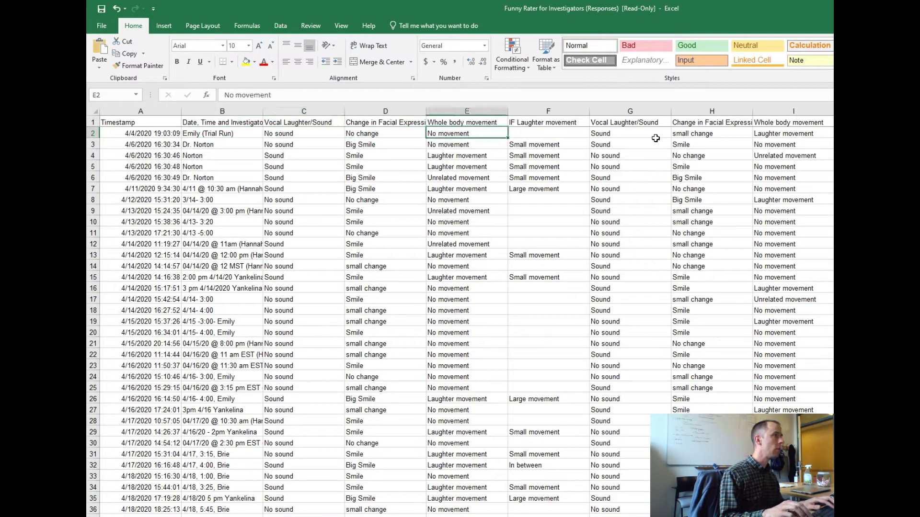
key(Right)
key(Right)
key(Right)
key(Right)
key(Right)
key(Right)
key(Right)
key(Right)
key(Right)
key(Right)
key(Right)
key(Right)
key(Right)
key(Right)
key(Right)
key(Right)
key(Right)
key(Right)
key(Right)
key(Right)
key(Right)
key(Right)
key(Right)
key(Right)
key(Right)
key(Right)
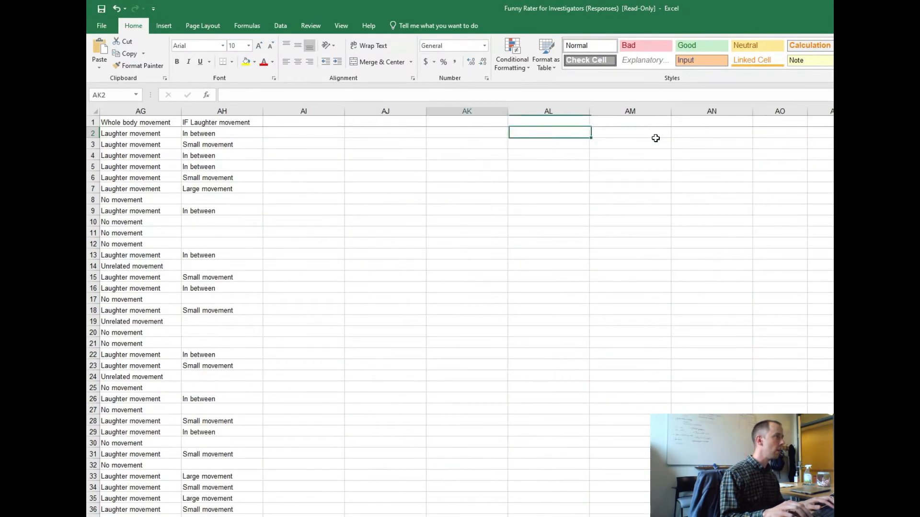
Copy the rating column headers in C1:AH1.
key(Left)
key(Left)
key(Left)
key(Left)
key(Left)
key(Left)
key(Left)
key(Left)
key(Left)
key(Left)
key(Right)
key(Up)
key(Right)
key(Right)
key(Right)
key(Right)
key(Right)
key(shift+Left)
key(shift+Left)
key(shift+Left)
key(shift+Left)
key(shift+Left)
key(shift+Left)
key(shift+Left)
key(shift+Left)
key(shift+Left)
key(shift+Left)
key(shift+Left)
key(shift+Left)
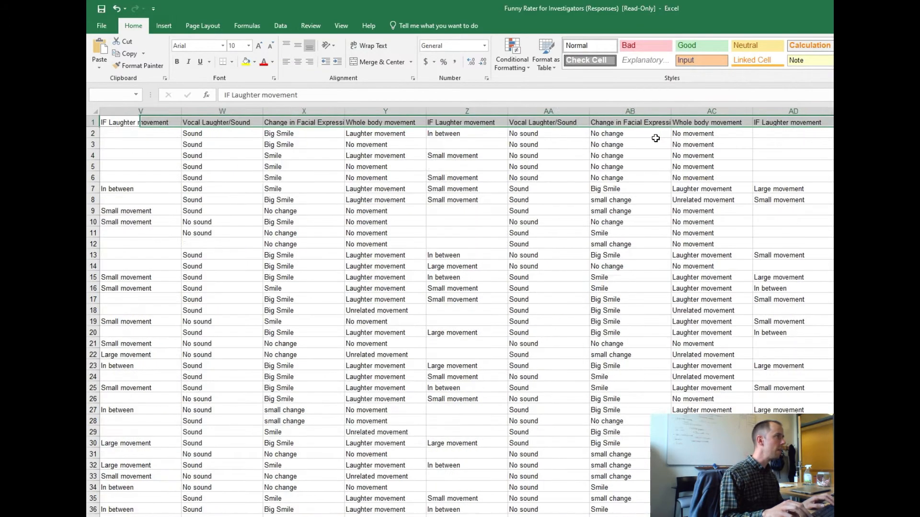
key(shift+Left)
key(shift+Left)
key(shift+Left)
key(shift+Left)
key(shift+Left)
key(shift+Left)
key(shift+Left)
key(shift+Left)
key(shift+Left)
key(shift+Left)
key(shift+Left)
key(shift+Left)
key(shift+Left)
key(shift+Left)
key(shift+Left)
key(shift+Left)
key(shift+Left)
key(shift+Left)
key(shift+Left)
key(shift+Left)
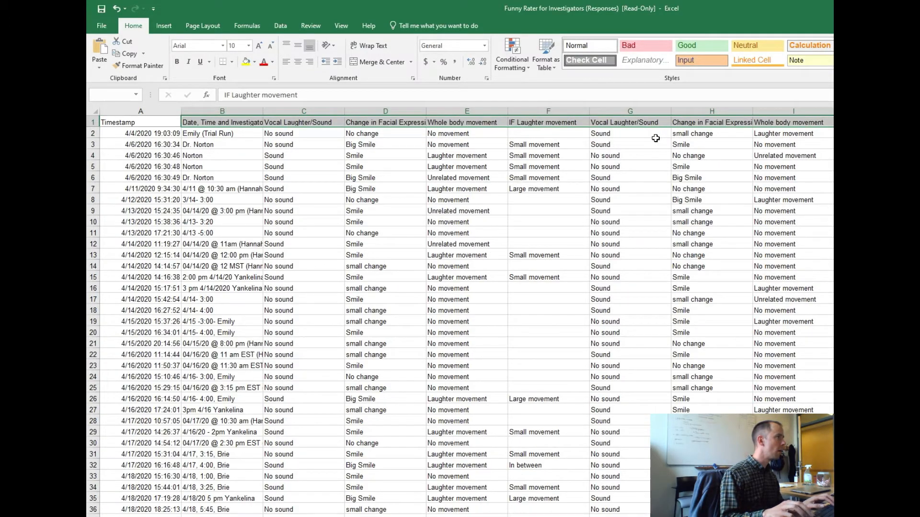
key(shift+Right)
key(ctrl+c)
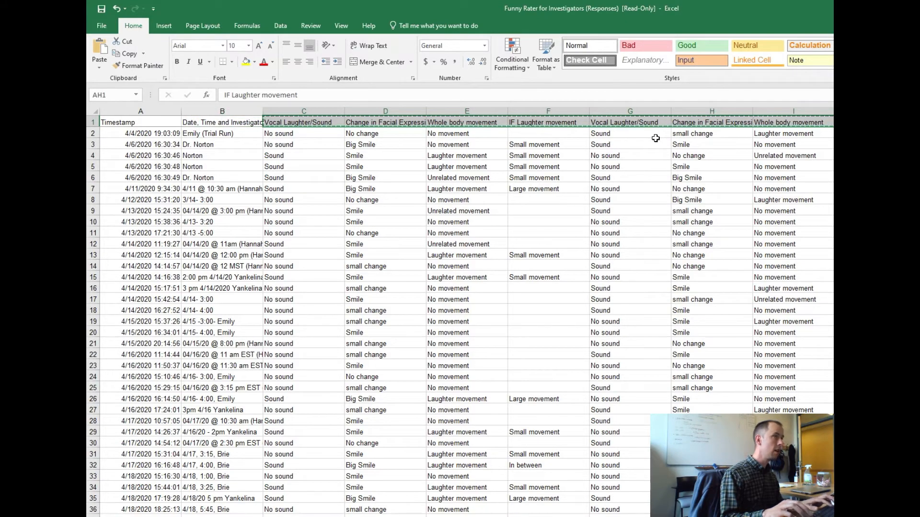
Paste the copied headers into row 1 starting at AJ1, leaving column AI blank.
key(ctrl+Right)
key(ctrl+Left)
key(Right)
key(Right)
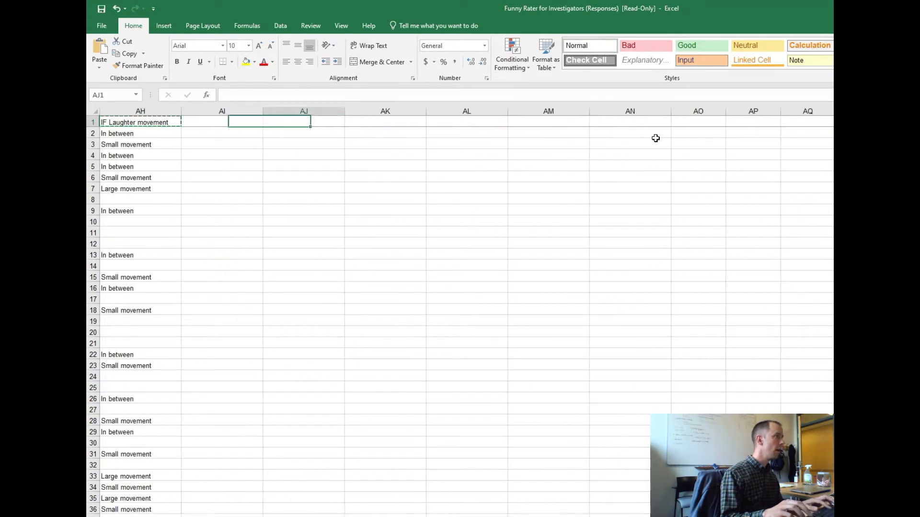
key(ctrl+v)
key(Down)
key(Up)
drag(293, 122, 833, 124)
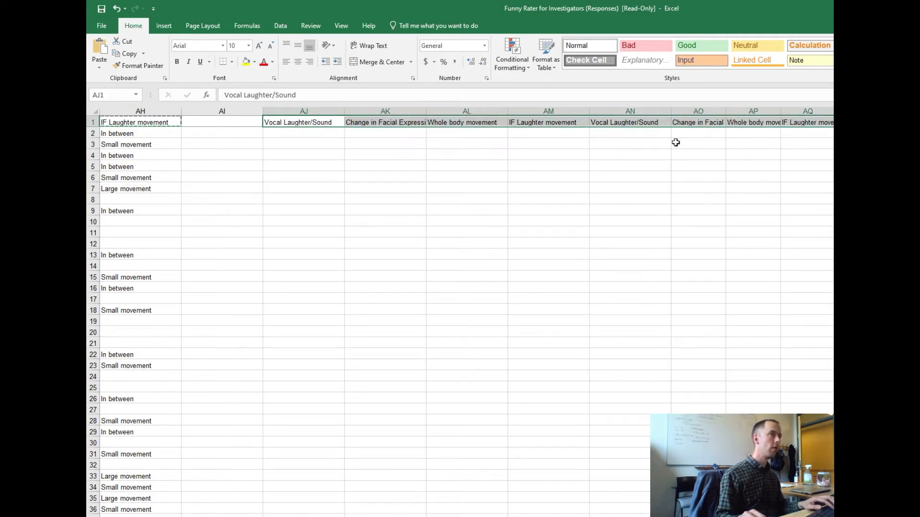
click(607, 136)
Start an IF formula in AJ2 with C2 as the cell to test.
click(299, 133)
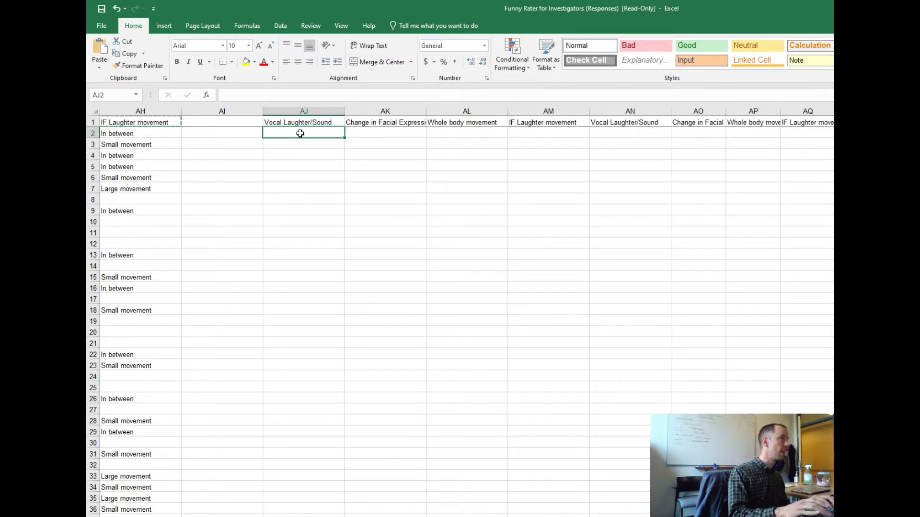
text(=)
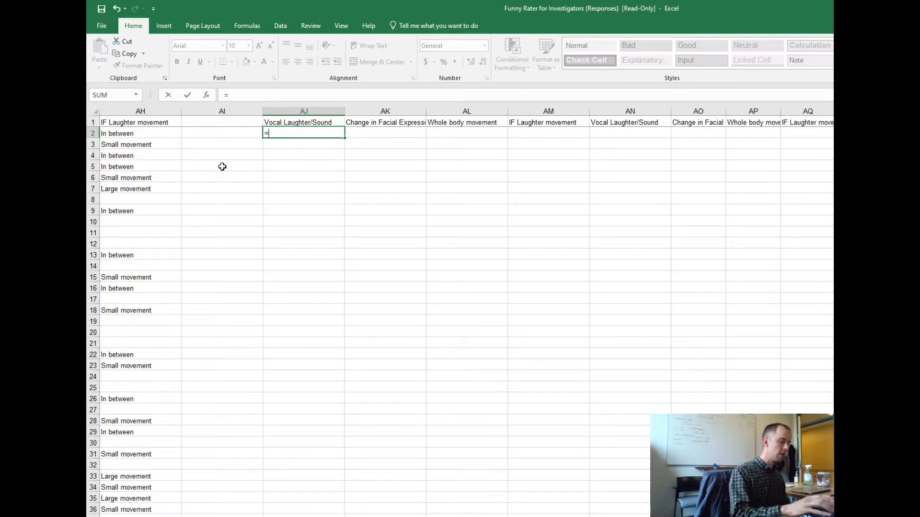
text(if()
key(Left)
key(Left)
key(Left)
key(Left)
key(Left)
key(Left)
key(Left)
key(Left)
key(Left)
key(Left)
key(Left)
key(Left)
key(Left)
key(Left)
key(Left)
key(Left)
key(Left)
key(Left)
key(Left)
key(Left)
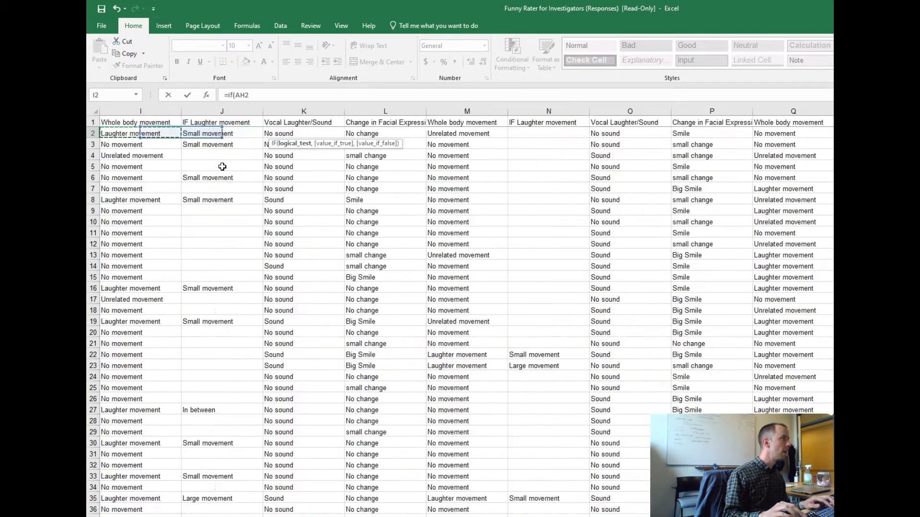
key(Left)
key(Left)
key(Left)
key(Left)
key(Left)
key(Left)
key(Left)
key(Left)
key(Right)
key(Right)
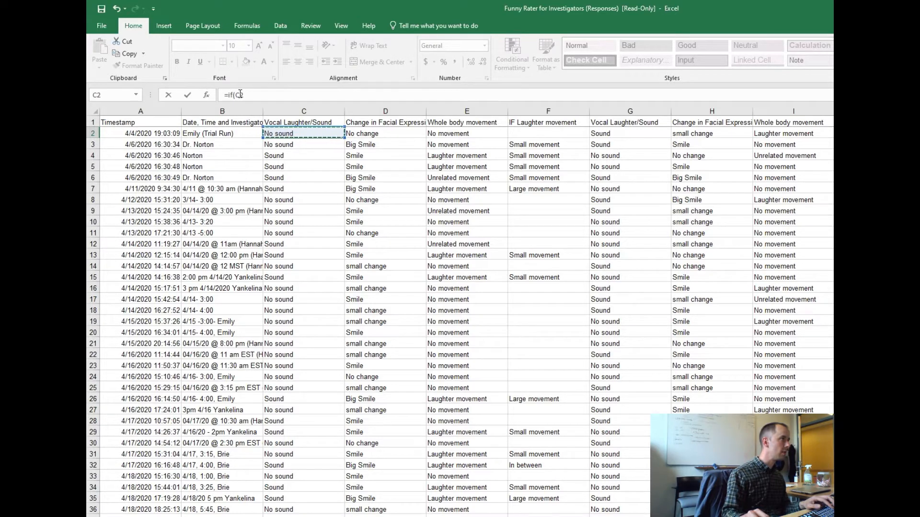
click(359, 135)
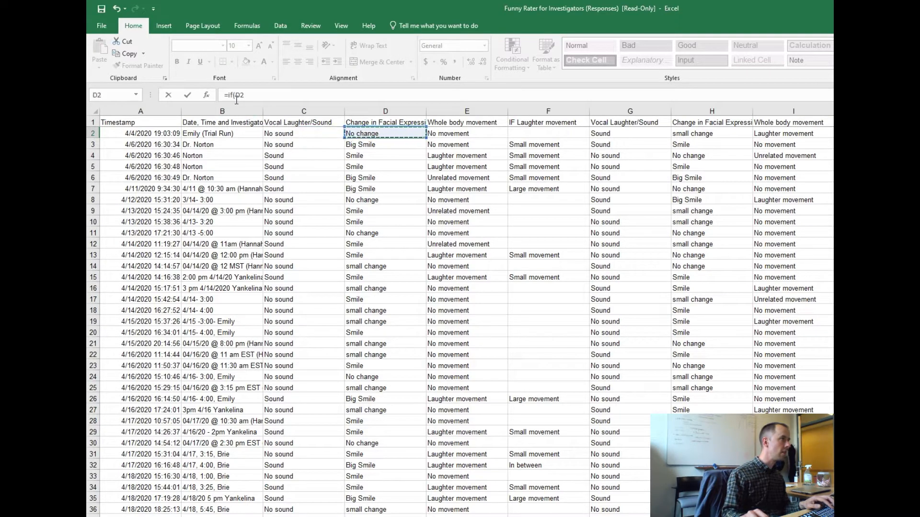
click(309, 335)
click(509, 267)
click(476, 211)
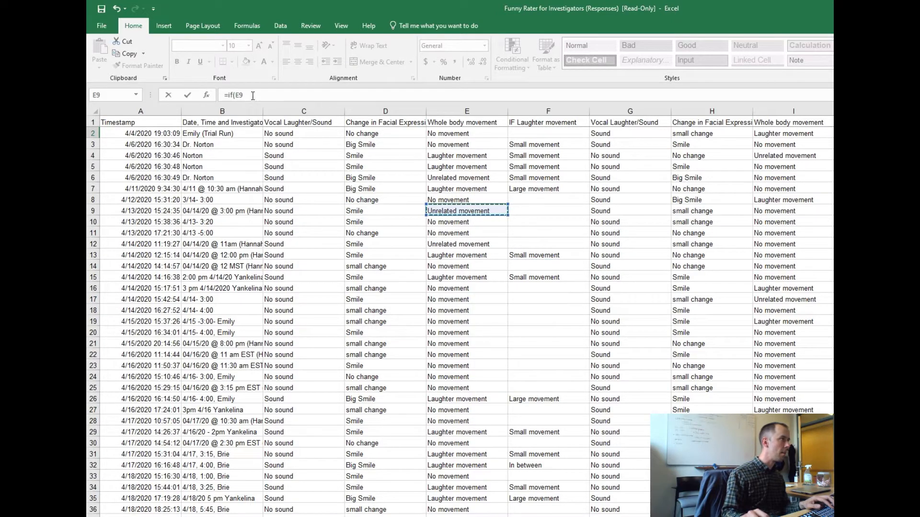
click(279, 134)
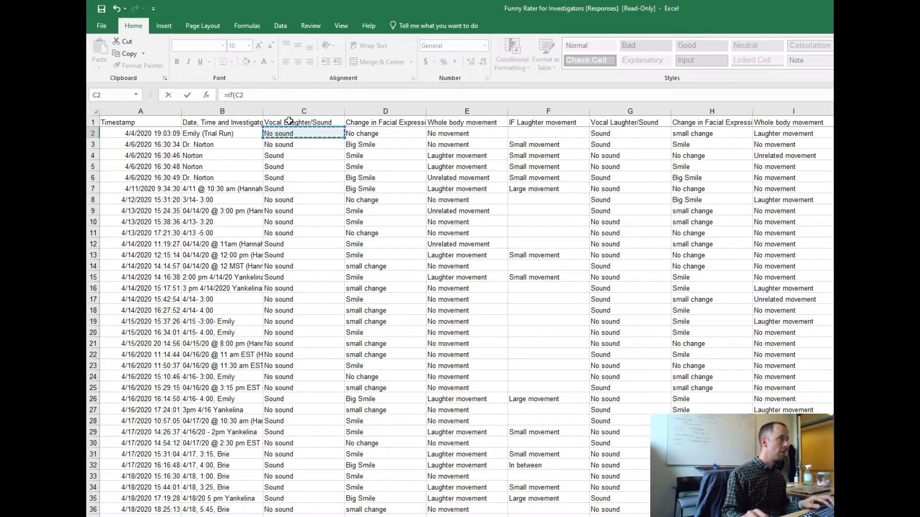
Make the formula return 0 when C2="No sound" and open a nested IF for the other case.
text(="No sound",0,)
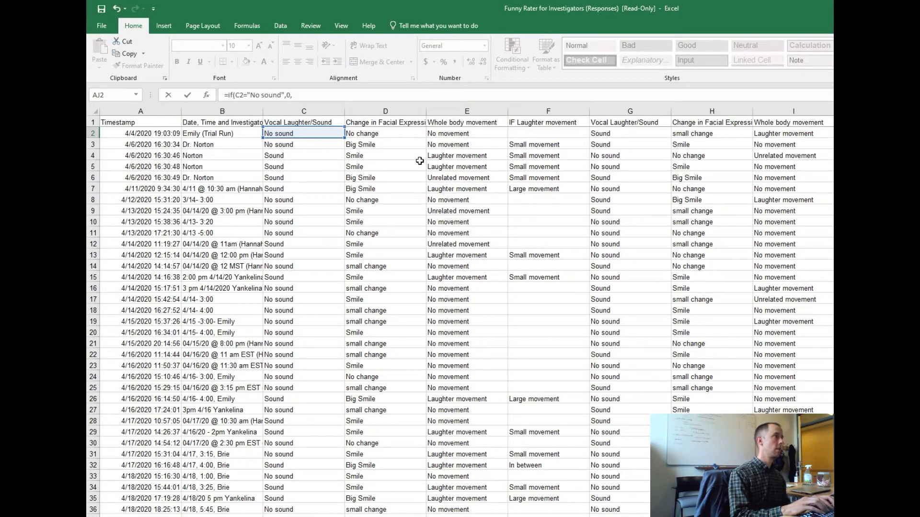
text(if*()
key(BackSpace)
key(BackSpace)
text(()
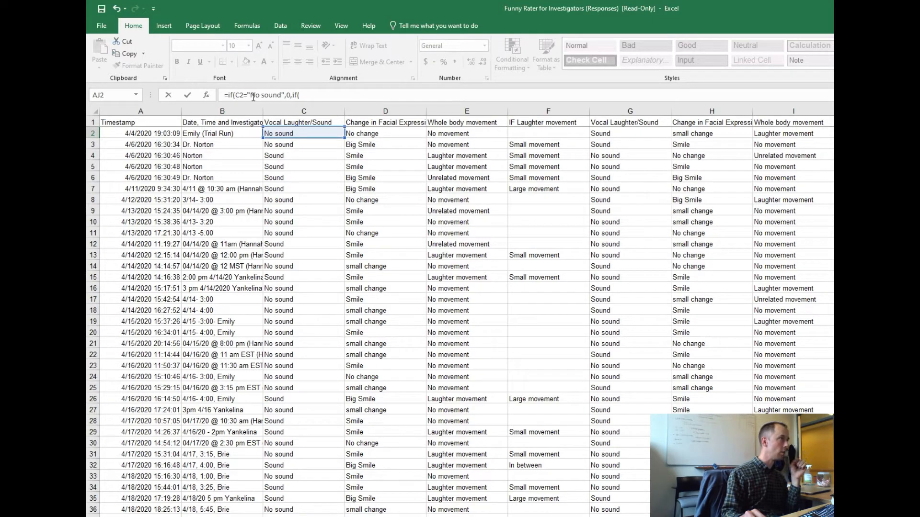
click(317, 98)
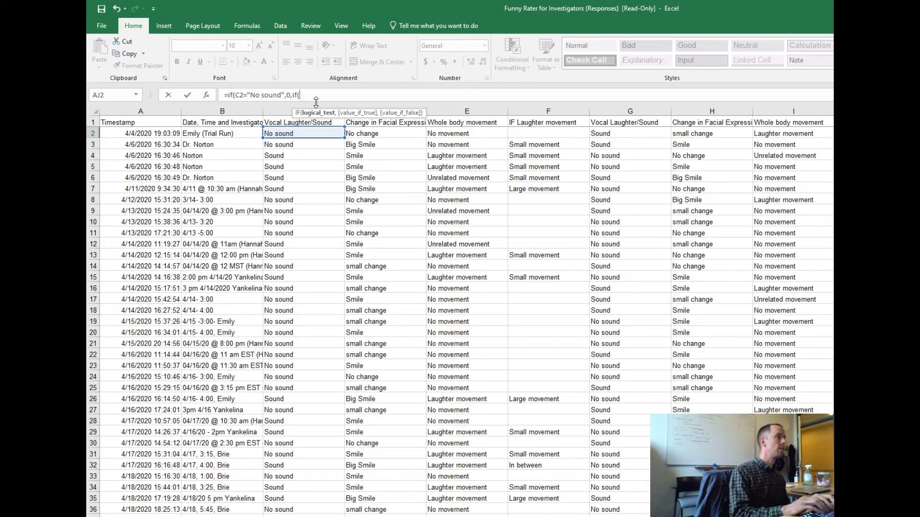
Complete the nested IF to return 1 when C2="Sound" and "NaN" otherwise.
text(c2)
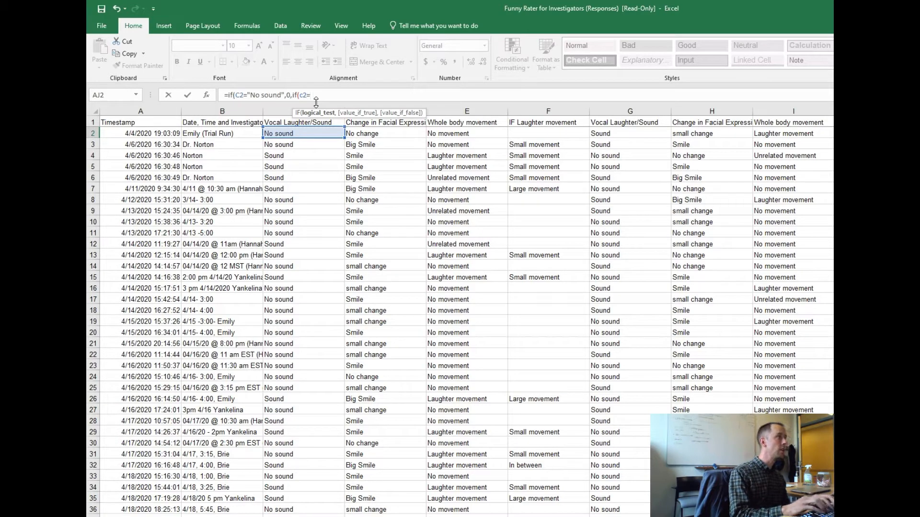
text(="Sou)
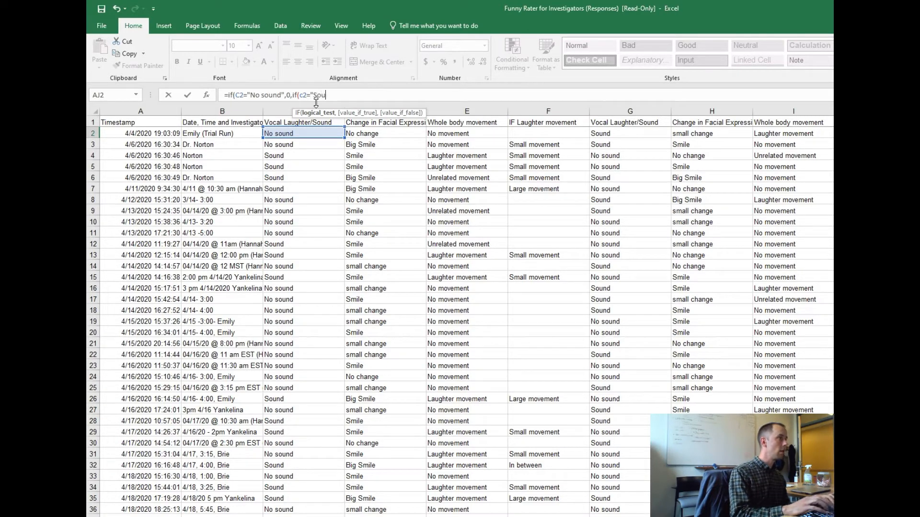
text(nd",1,"N)
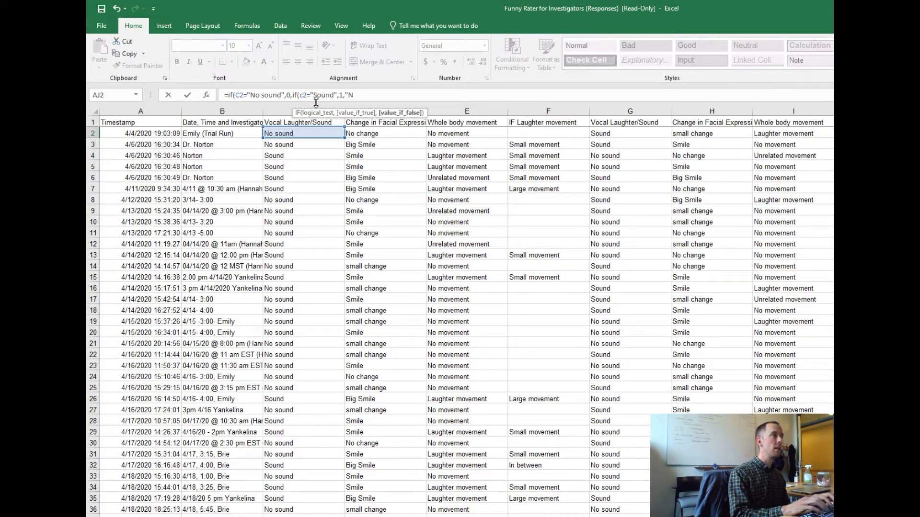
text(aN"))
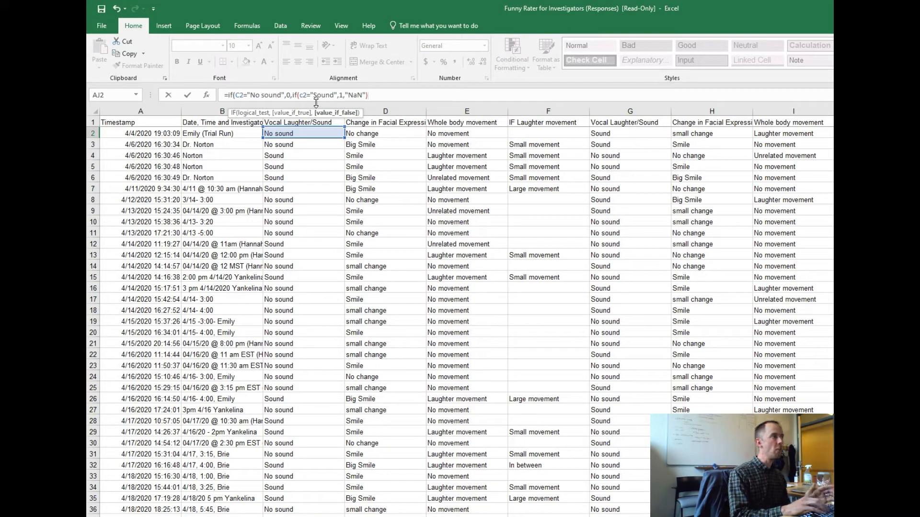
Replace the fallback text with "Error" and enter the formula, accepting the corrected closing parenthesis.
key(BackSpace)
key(BackSpace)
key(BackSpace)
key(BackSpace)
key(BackSpace)
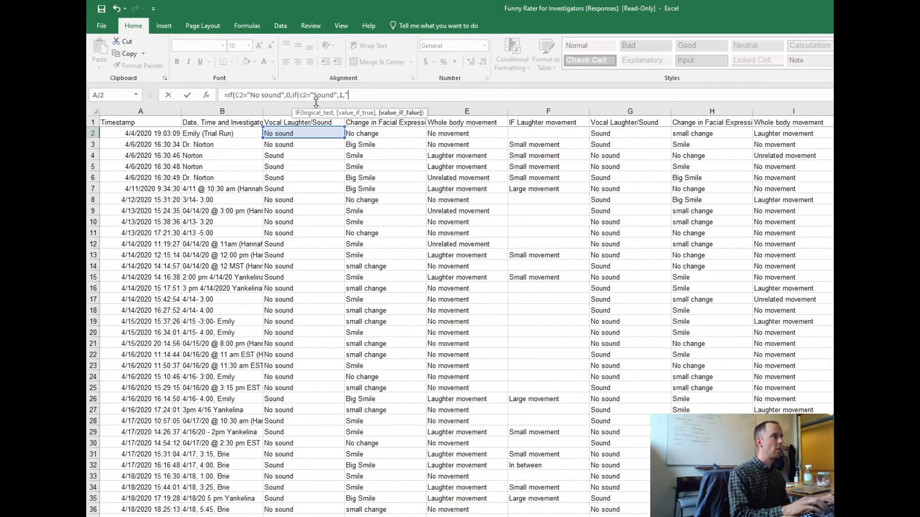
text(Error)
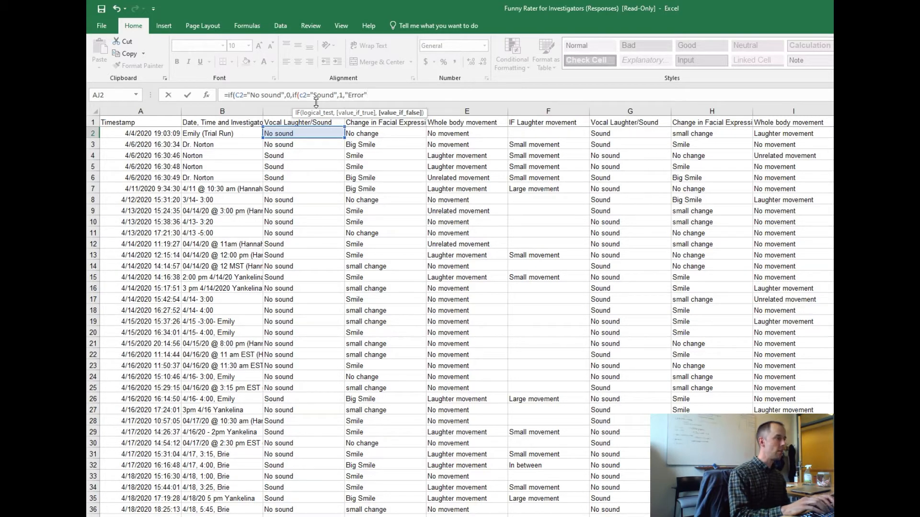
text(")
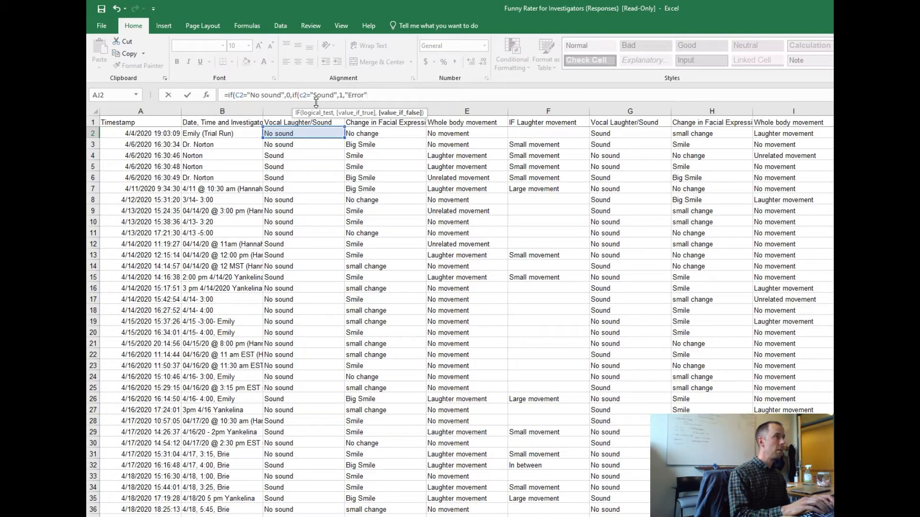
text())
key(Return)
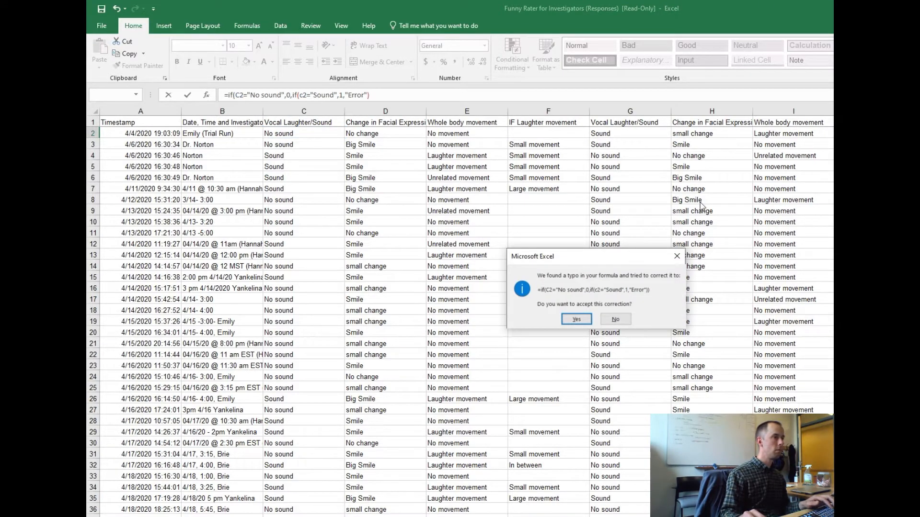
click(577, 320)
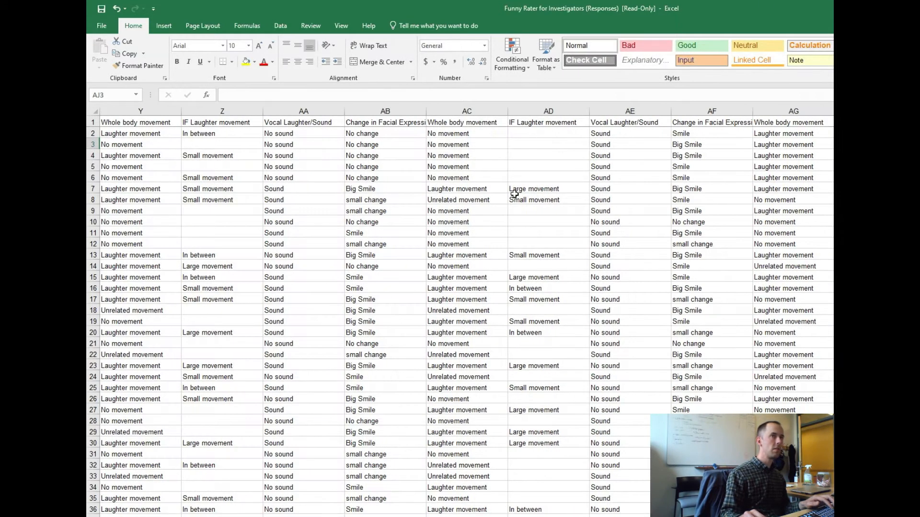
Check the Vocal Laughter/Sound responses in column C, including C2, against the coded result in column AJ.
click(297, 257)
key(ctrl+Left)
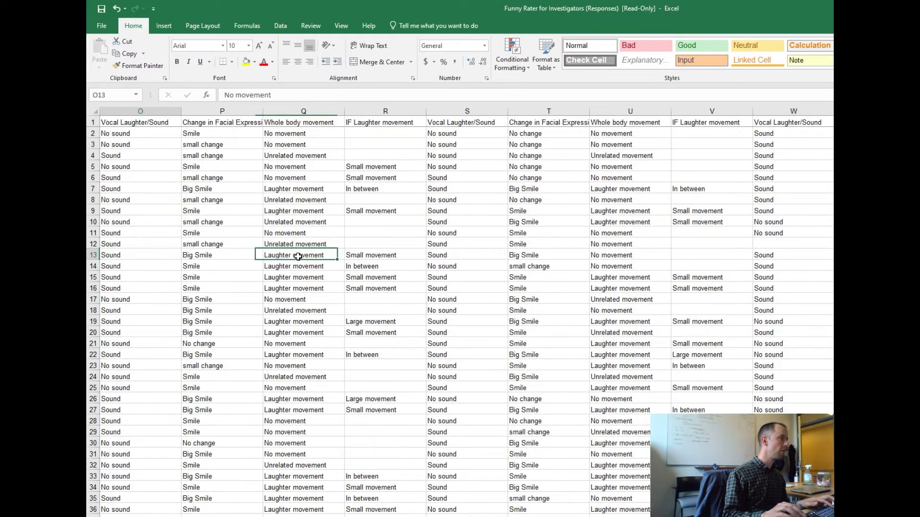
click(348, 233)
scroll(336, 247, down, 7)
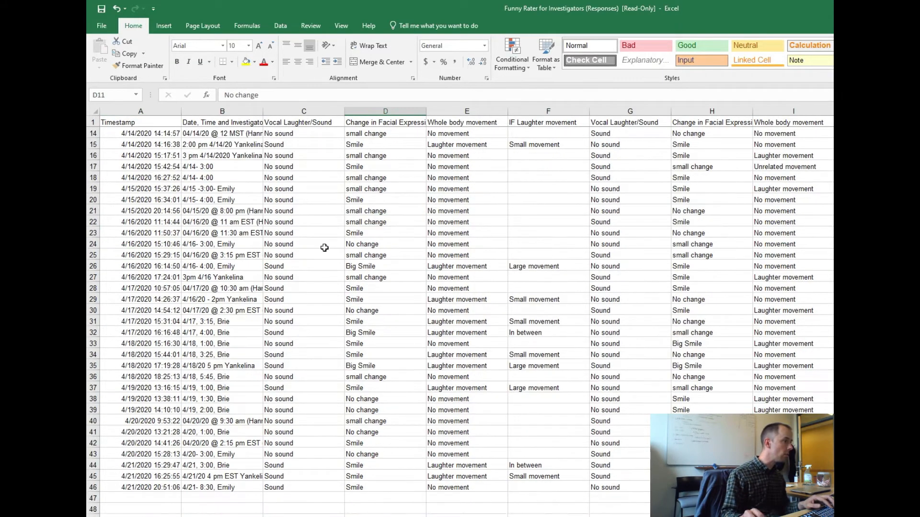
scroll(282, 317, up, 7)
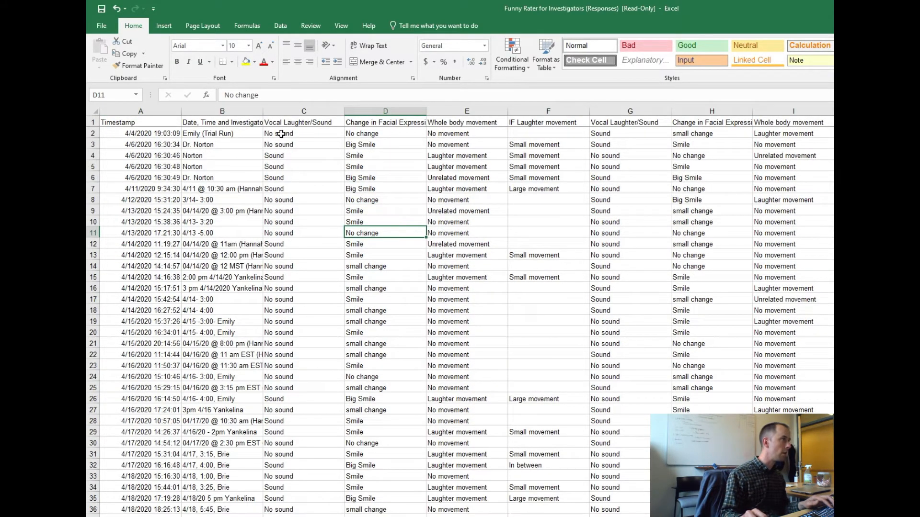
click(281, 134)
scroll(464, 311, right, 8)
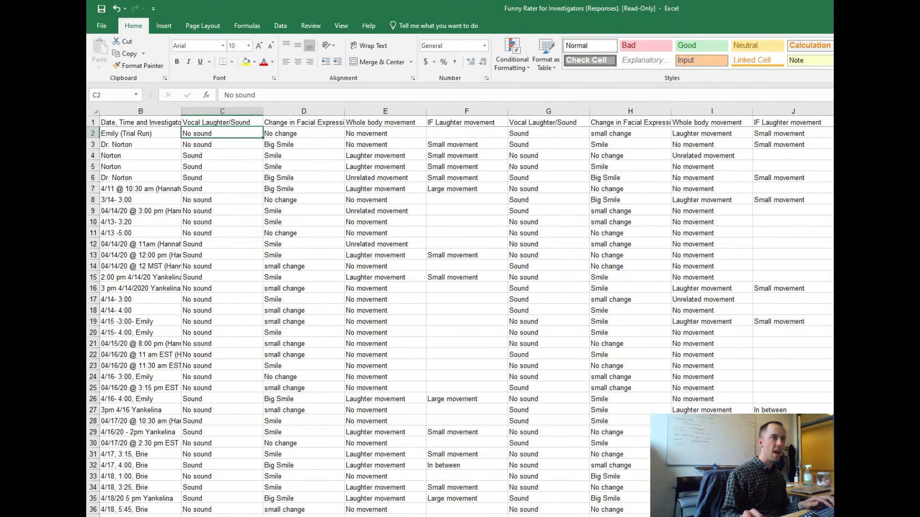
scroll(460, 312, right, 7)
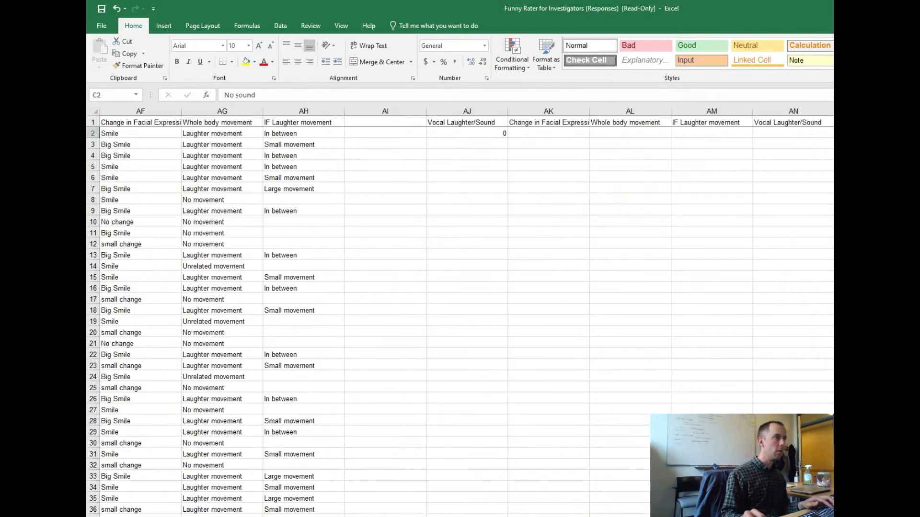
click(460, 123)
Copy the nested IF formula from AJ2 down the Vocal Laughter/Sound column through AJ46 and check the filled cells.
click(460, 133)
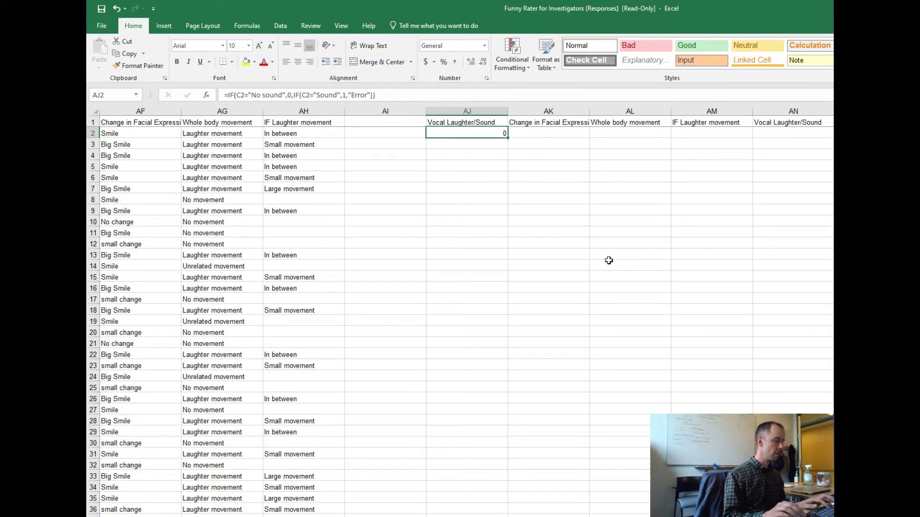
key(ctrl+c)
key(shift+Down)
key(shift+Down)
key(shift+Down)
key(shift+Down)
key(shift+Down)
key(shift+Down)
key(shift+Down)
key(shift+Down)
key(shift+Down)
key(shift+Down)
key(shift+Down)
key(shift+Down)
key(shift+Down)
key(shift+Down)
key(shift+Down)
key(shift+Down)
key(shift+Down)
key(shift+Down)
key(shift+Down)
key(shift+Down)
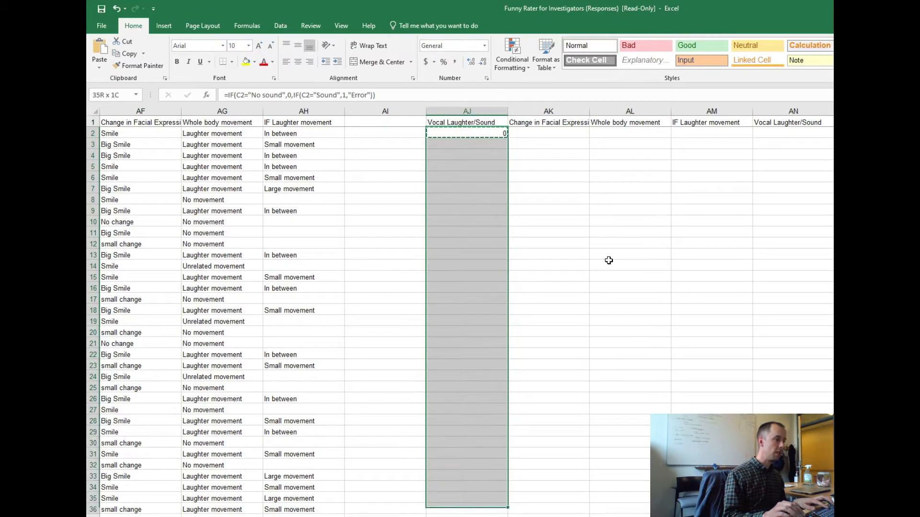
key(shift+Down)
key(shift+Down)
key(shift+Down)
key(shift+Down)
key(shift+Down)
key(shift+Down)
key(shift+Down)
key(shift+Down)
key(shift+Down)
key(shift+Down)
key(shift+Down)
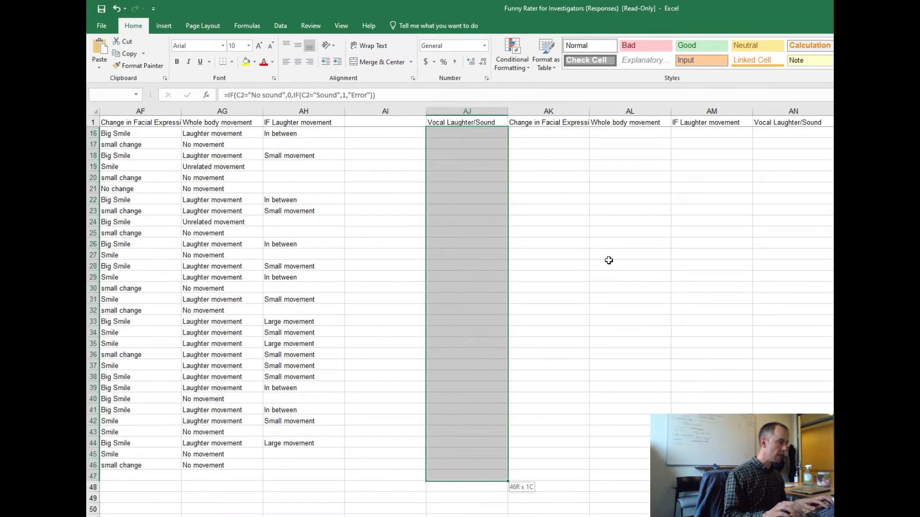
key(shift+Up)
key(ctrl+v)
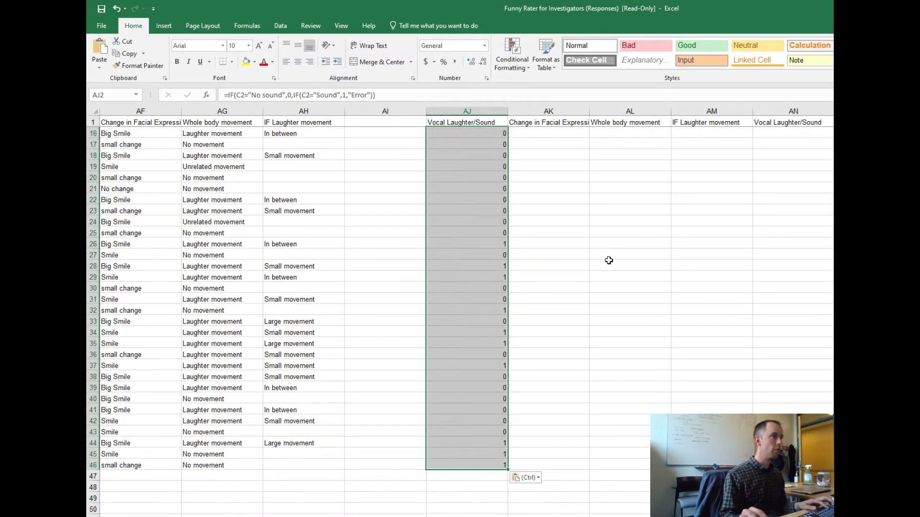
click(474, 343)
click(472, 287)
scroll(472, 287, up, 5)
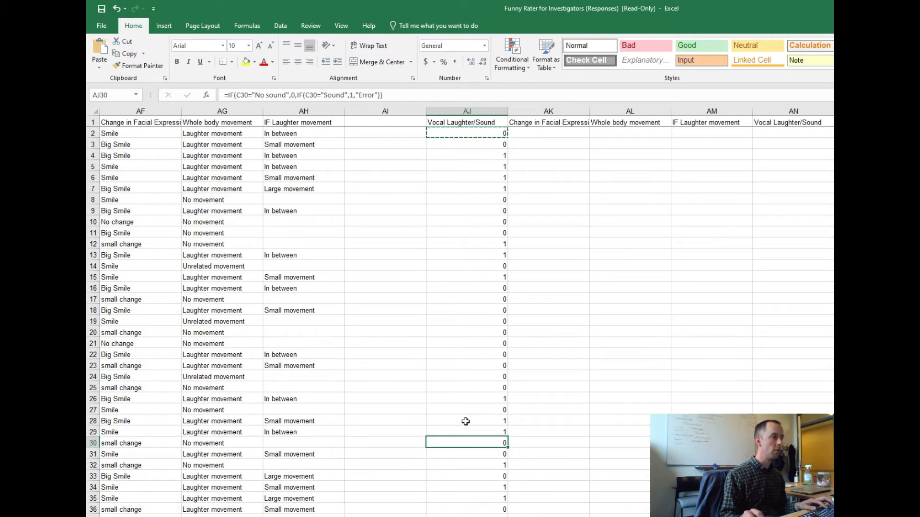
Paste the copied AJ2 formula into AK2, the first cell under Change in Facial Expression.
click(511, 132)
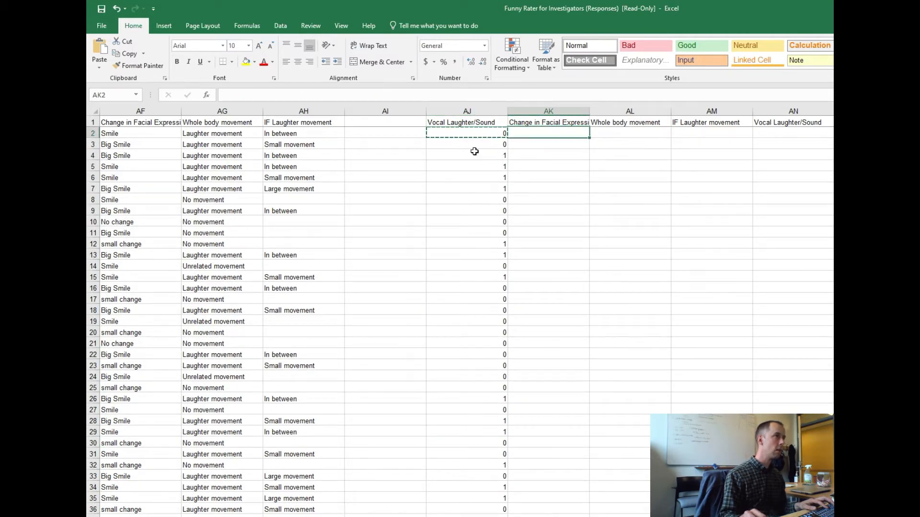
key(Left)
key(Right)
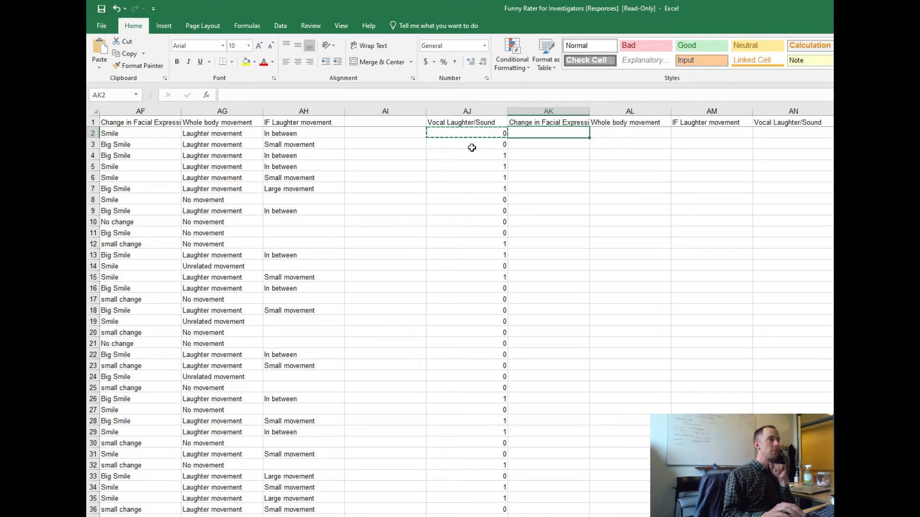
key(Left)
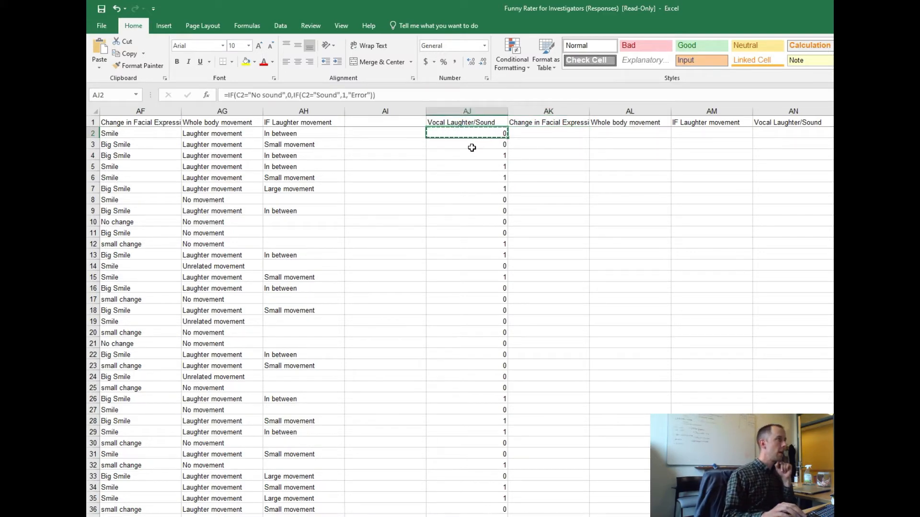
key(Right)
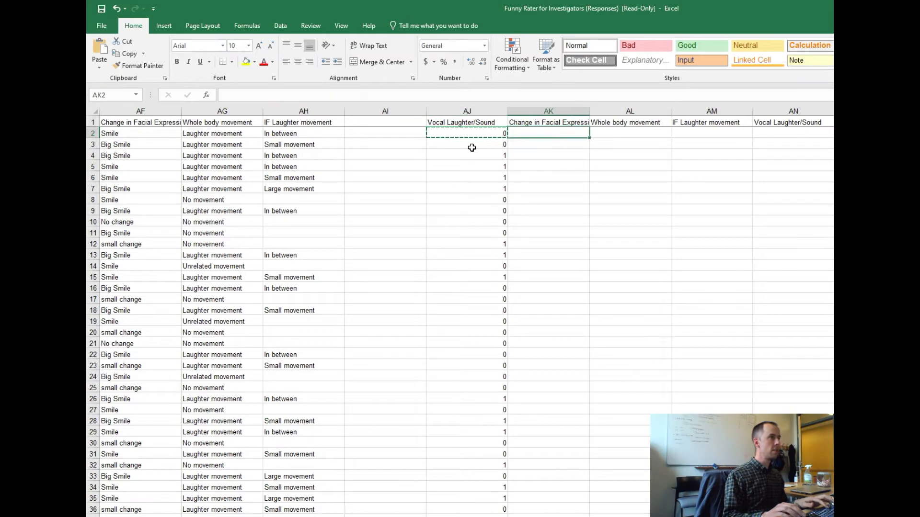
key(ctrl+v)
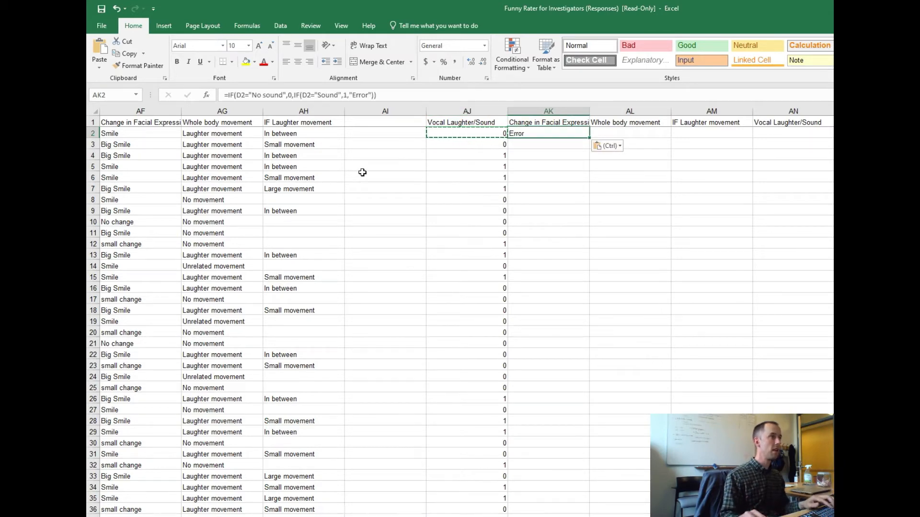
Edit the AK2 formula so its first condition tests D2="No change".
double_click(531, 133)
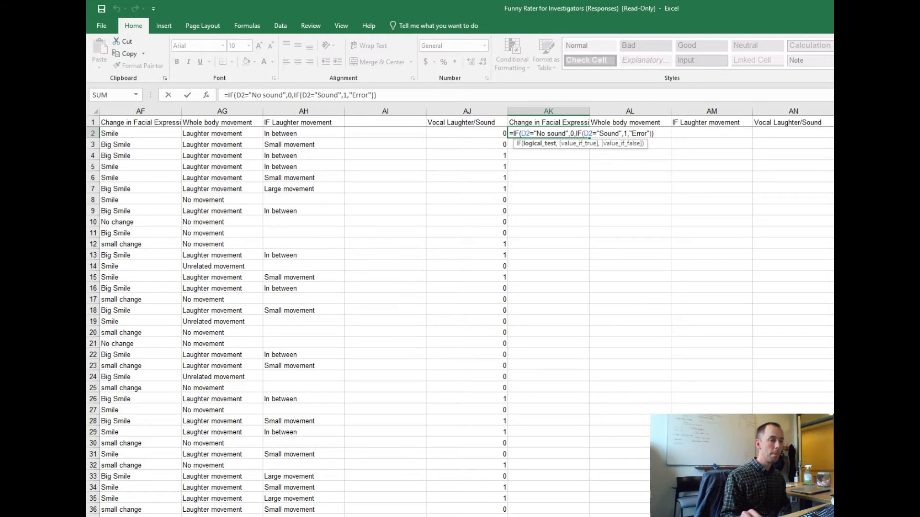
scroll(519, 293, left, 10)
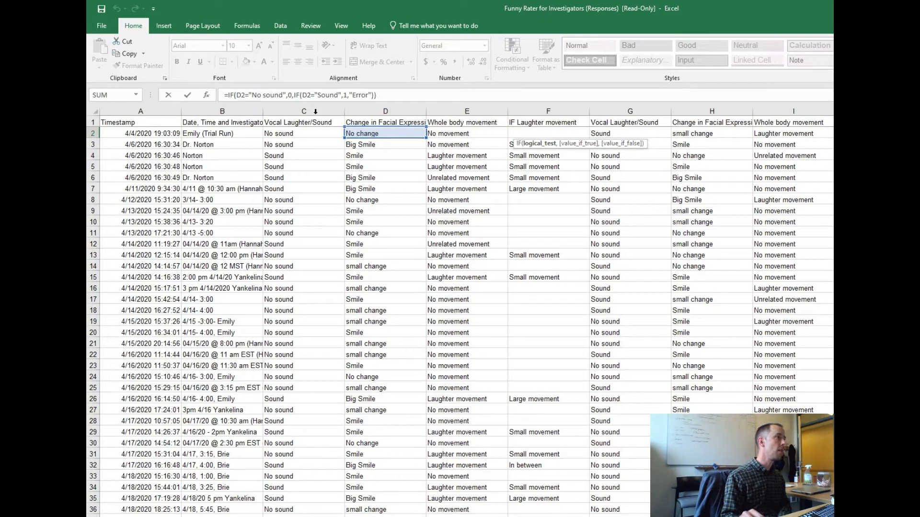
drag(253, 95, 283, 95)
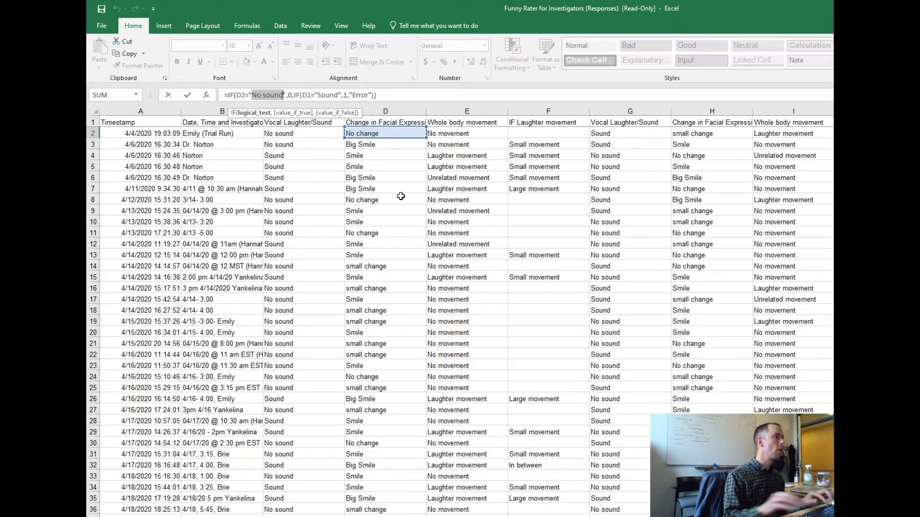
text(No cha)
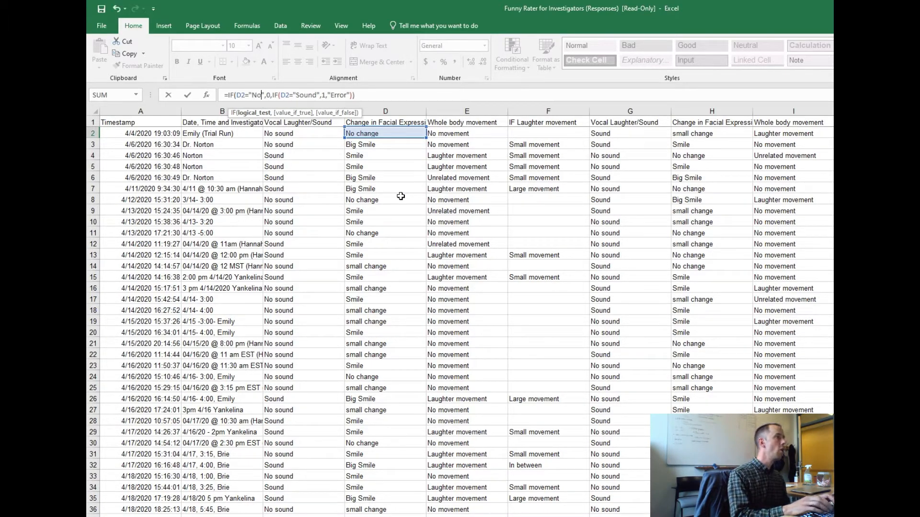
text(nge)
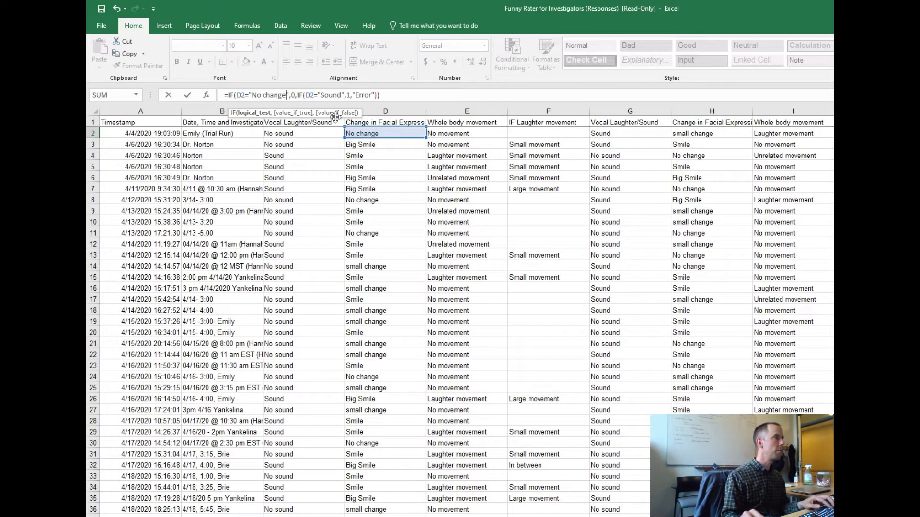
Replace "Sound" in the formula's second condition with "small change".
click(320, 95)
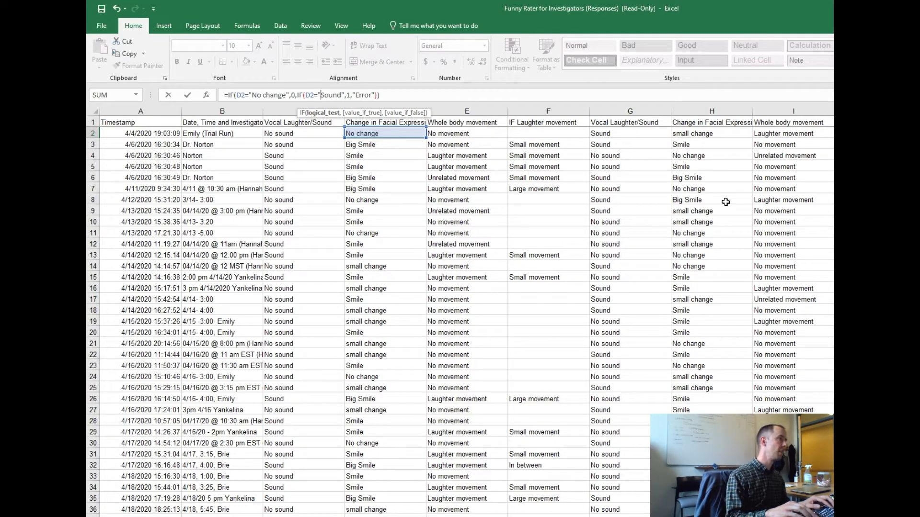
key(Delete)
key(Delete)
key(Delete)
key(Delete)
key(Delete)
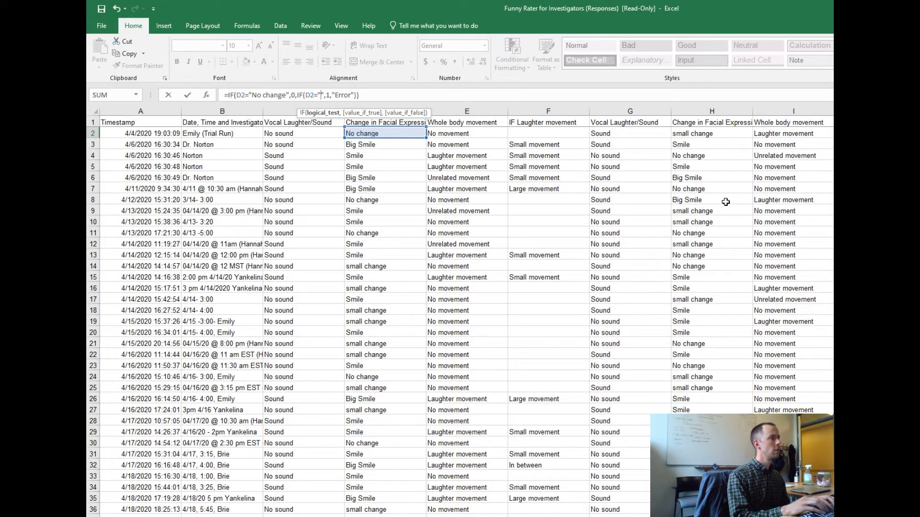
text(s)
text(mall change)
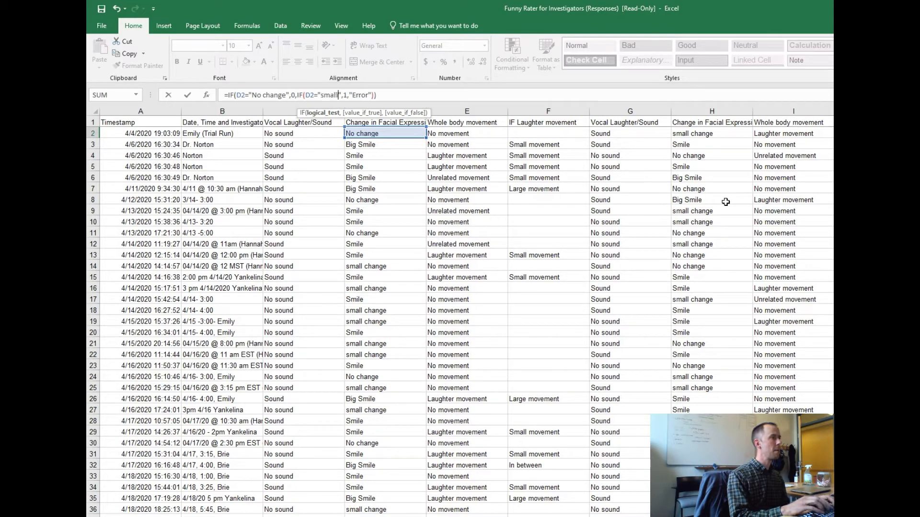
Insert a further nested IF before "Error" that returns 2 when D2="Smile".
key(Right)
key(Right)
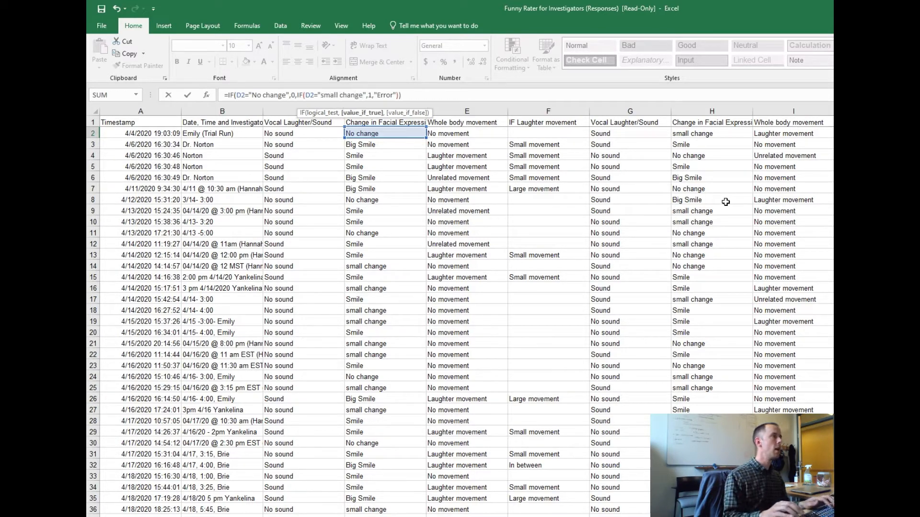
key(Right)
text(if()
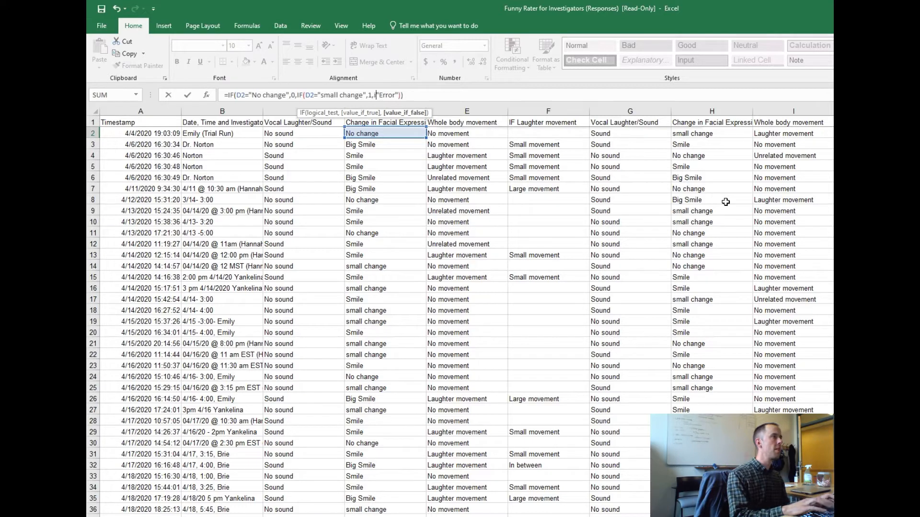
text(")
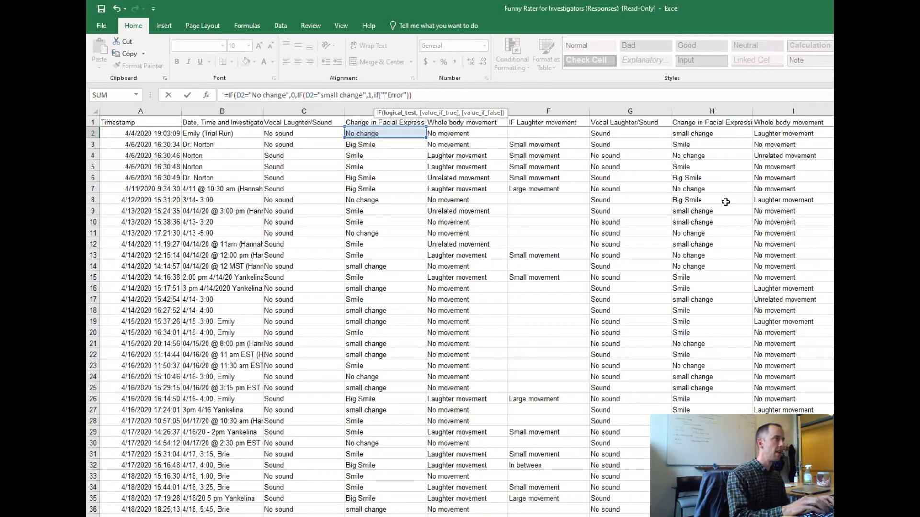
text(d2)
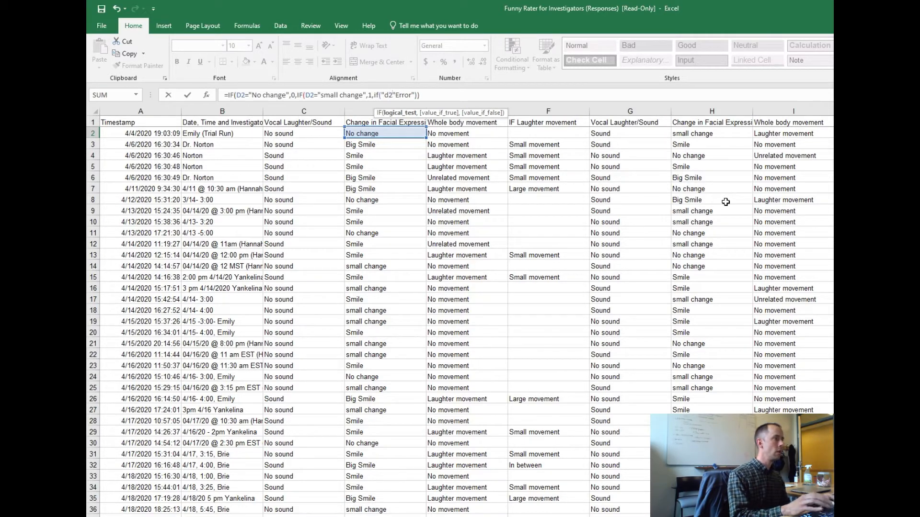
key(BackSpace)
key(BackSpace)
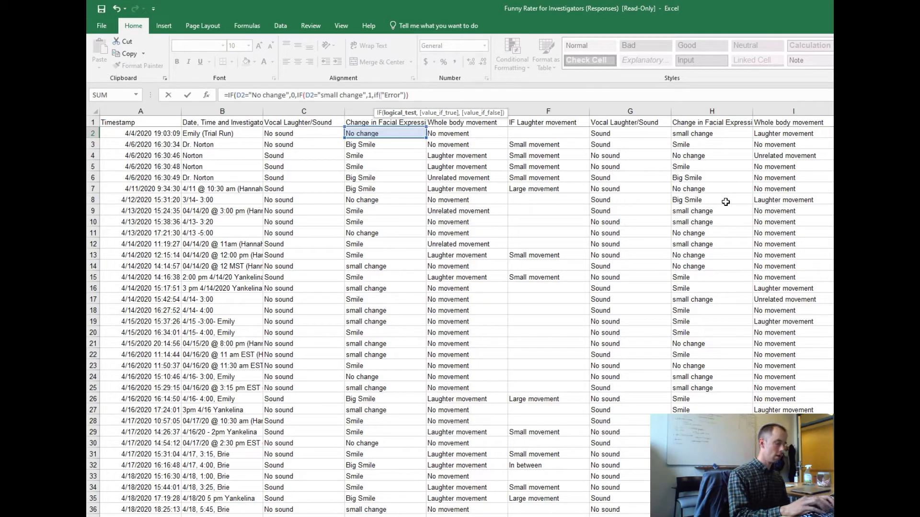
text(d2=)
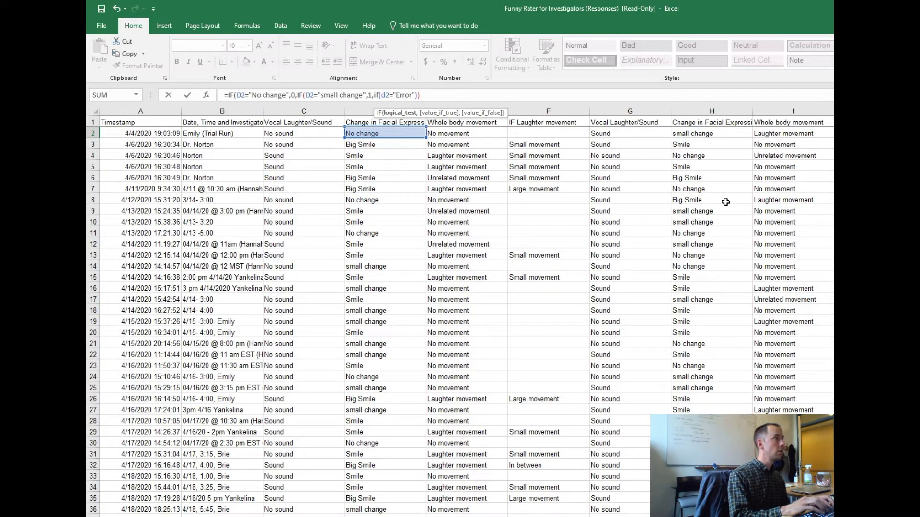
text(")
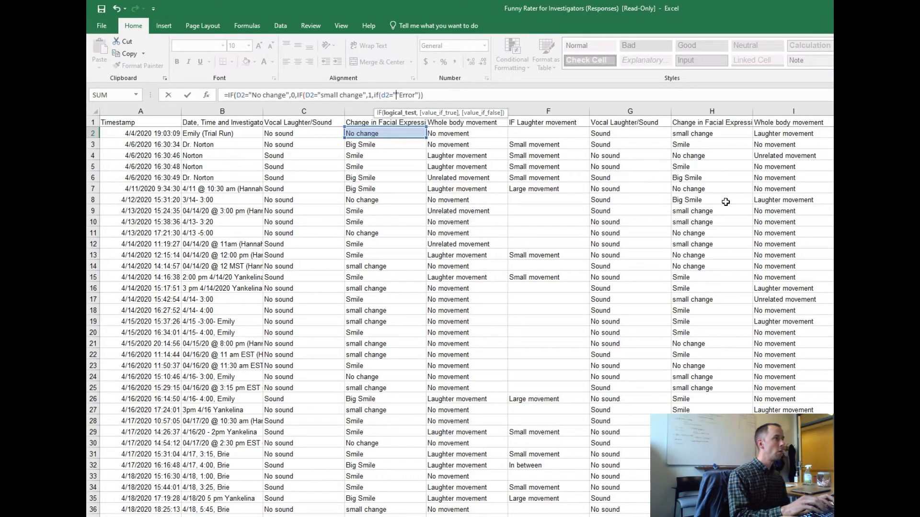
text(Smile",2,)
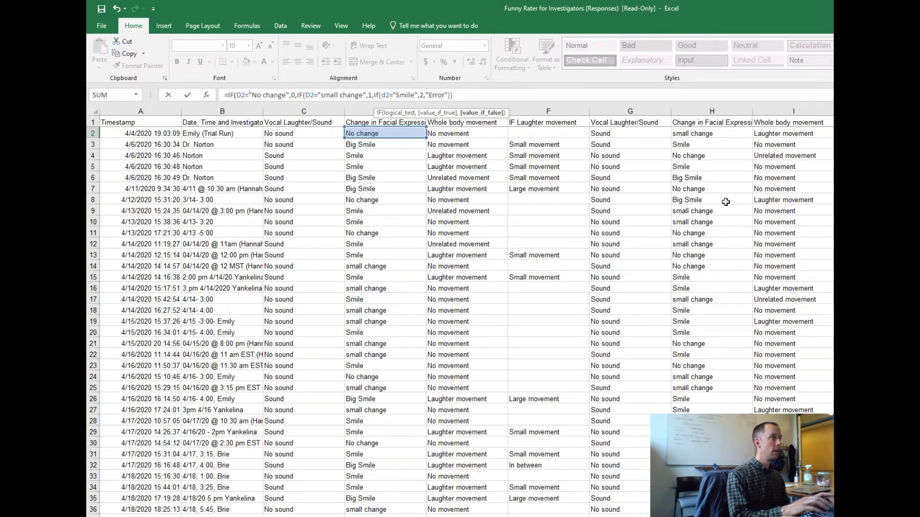
text(if()
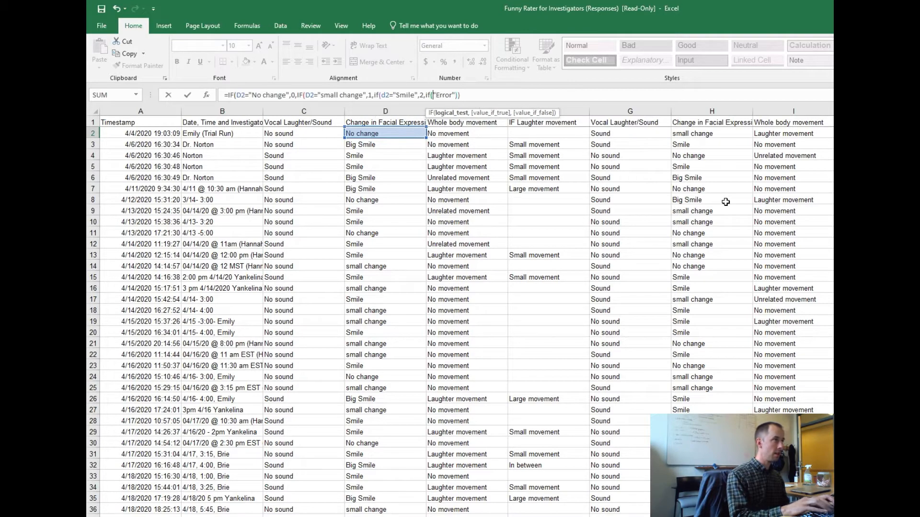
text(d2=)
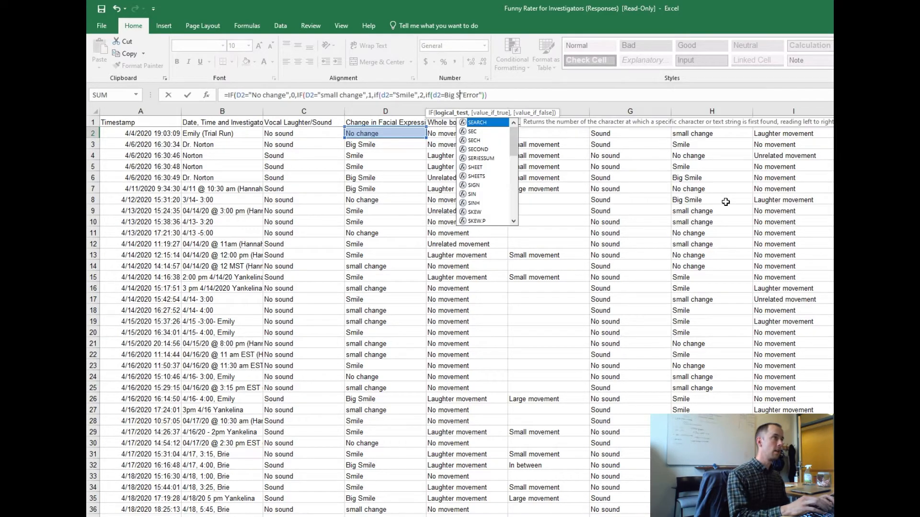
text(B)
Add another nested IF that returns 3 when D2="Big Smile", keeping "Error" as the fallback.
key(BackSpace)
text("Big )
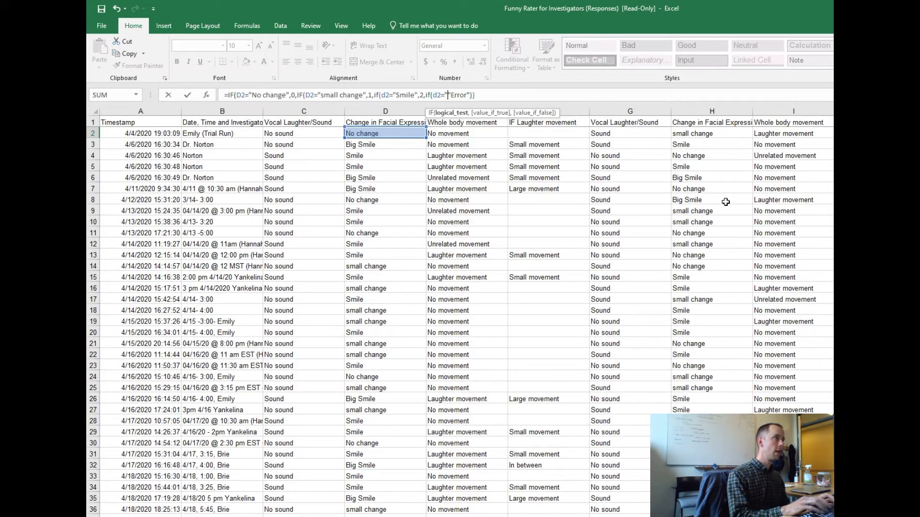
text(Smile")
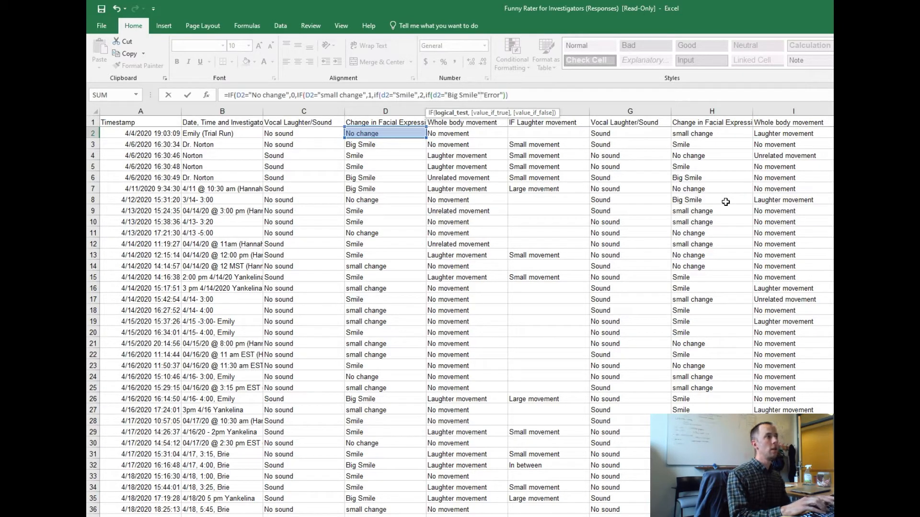
text(,3,)
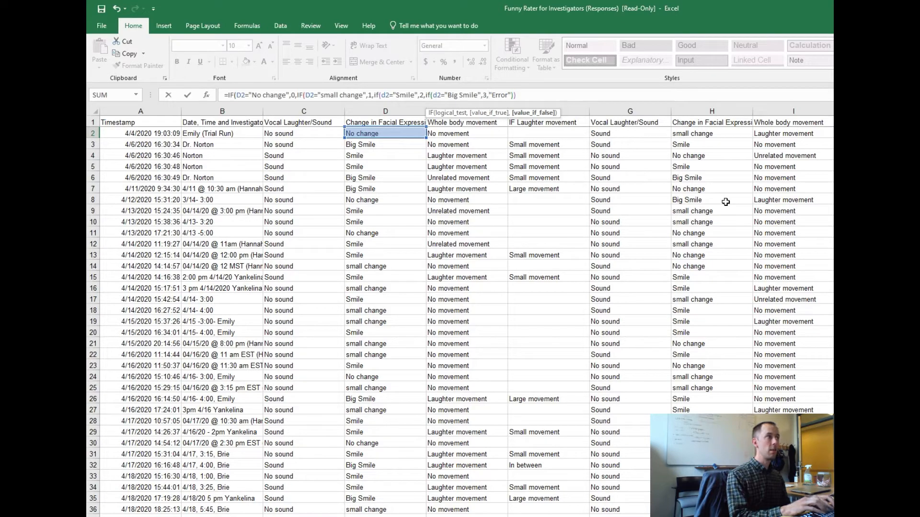
Close the nested IFs with two more parentheses and enter the formula, keeping AK2 selected.
click(557, 98)
text()))
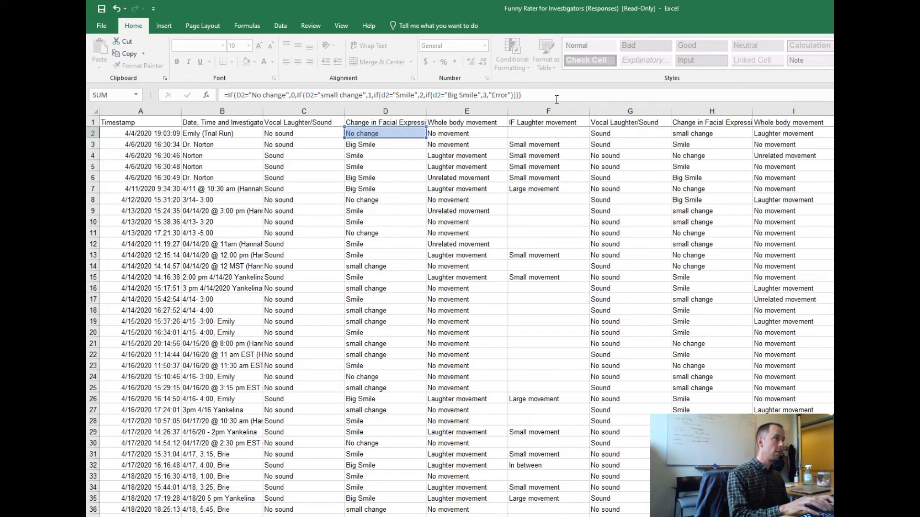
key(ctrl+Return)
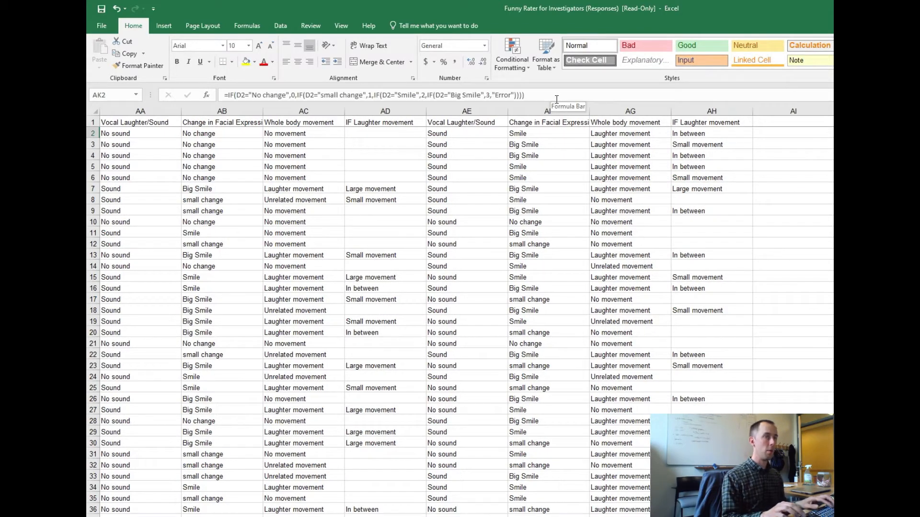
Copy the formula in AK2 down the Change in Facial Expression score column to the last response row.
key(shift+Down)
key(shift+Down)
key(shift+Down)
key(shift+Down)
key(shift+Down)
key(shift+Down)
key(shift+Down)
key(shift+Down)
key(shift+Down)
key(shift+Down)
key(shift+Down)
key(shift+Down)
key(shift+Down)
key(shift+Down)
key(shift+Down)
key(shift+Down)
key(shift+Down)
key(shift+Down)
key(shift+Down)
key(shift+Down)
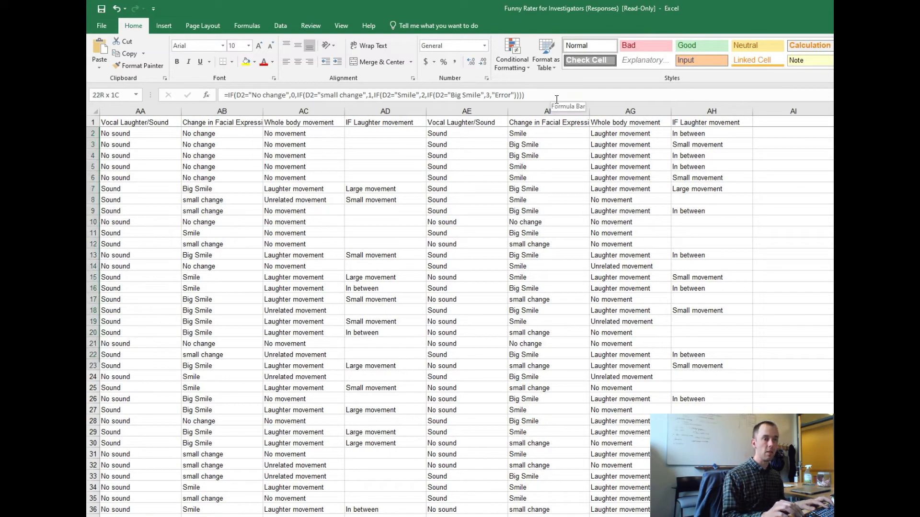
key(shift+Down)
key(shift+Down)
key(shift+Down)
key(shift+Down)
key(shift+Down)
key(shift+Down)
key(shift+Down)
key(shift+Down)
key(shift+Down)
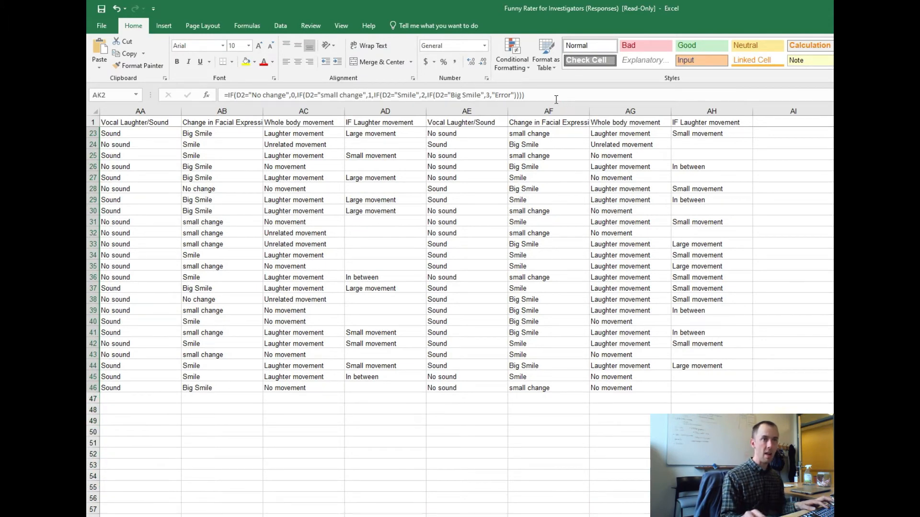
Inspect the copied formulas in column AK, checking AK38 and AK20 for correct row references and scores.
click(917, 299)
scroll(460, 316, up, 7)
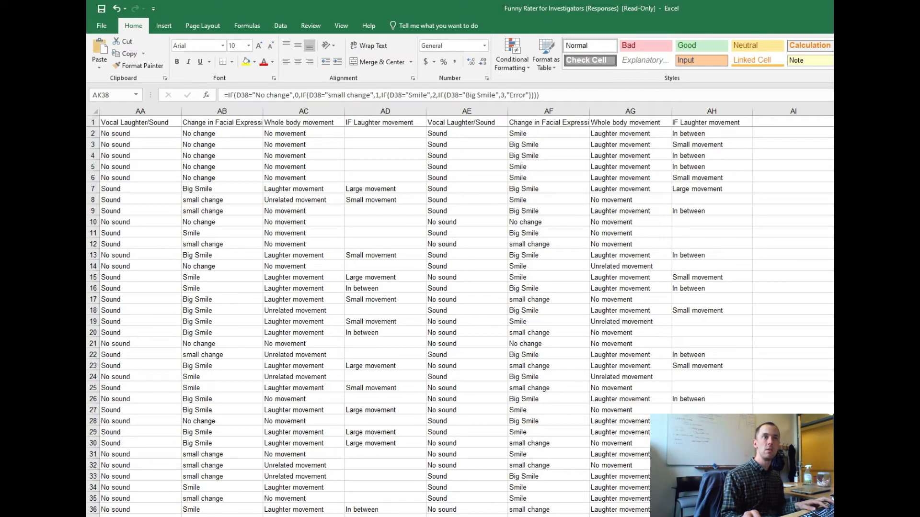
click(919, 133)
key(Left)
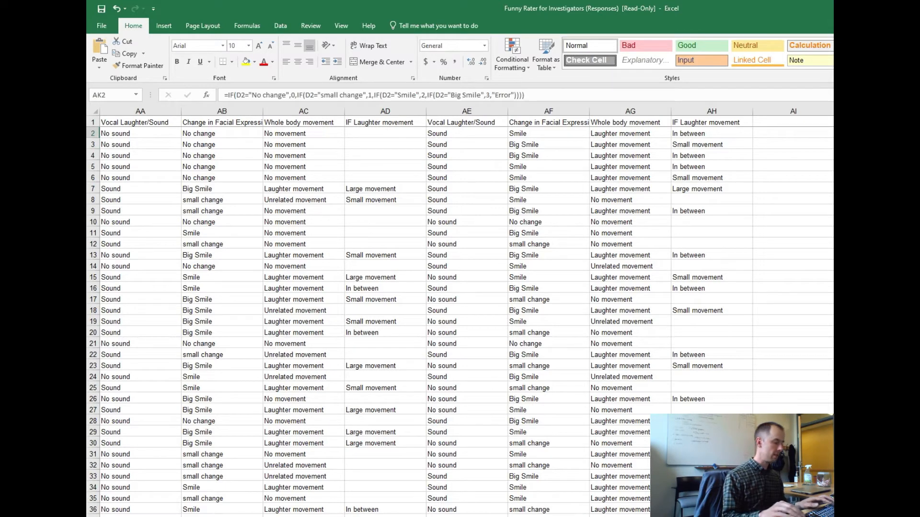
scroll(460, 321, down, 3)
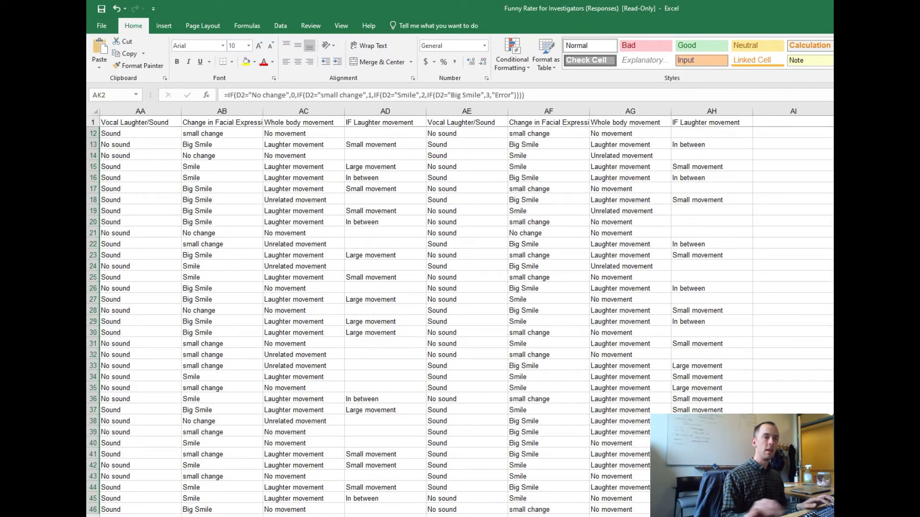
click(918, 222)
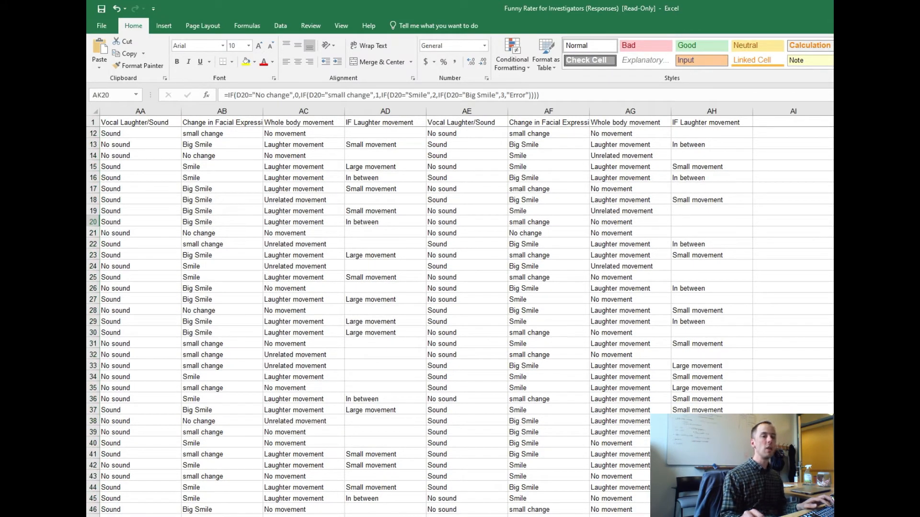
scroll(460, 311, right, 5)
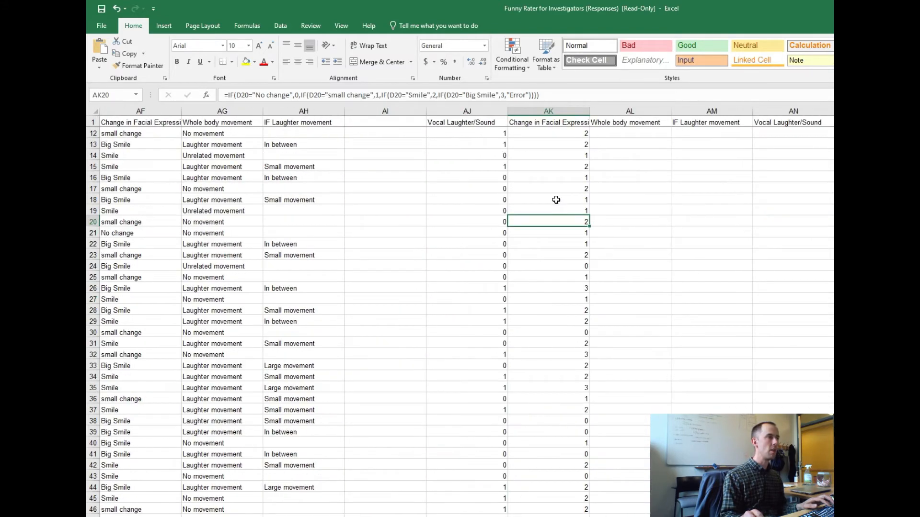
Paste the AK2 formula again over the Change in Facial Expression scores down to row 46.
scroll(546, 175, up, 4)
click(546, 135)
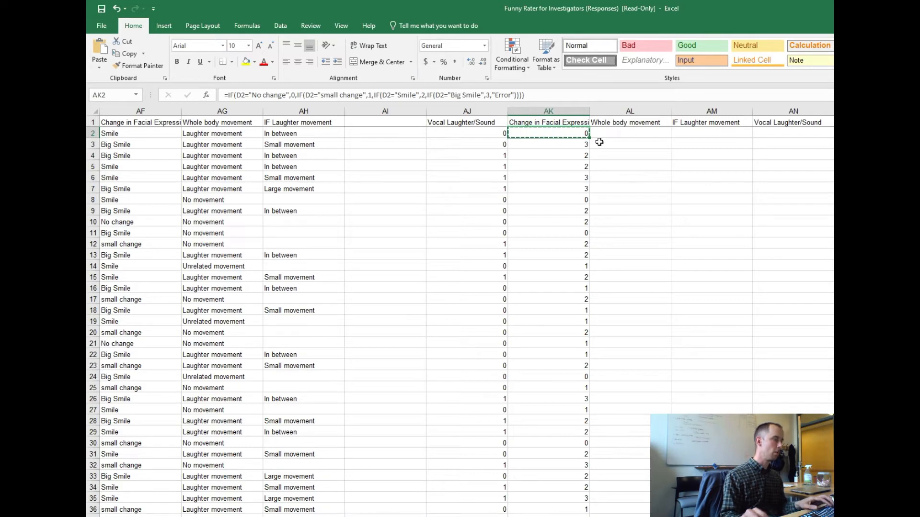
key(ctrl+shift+Down)
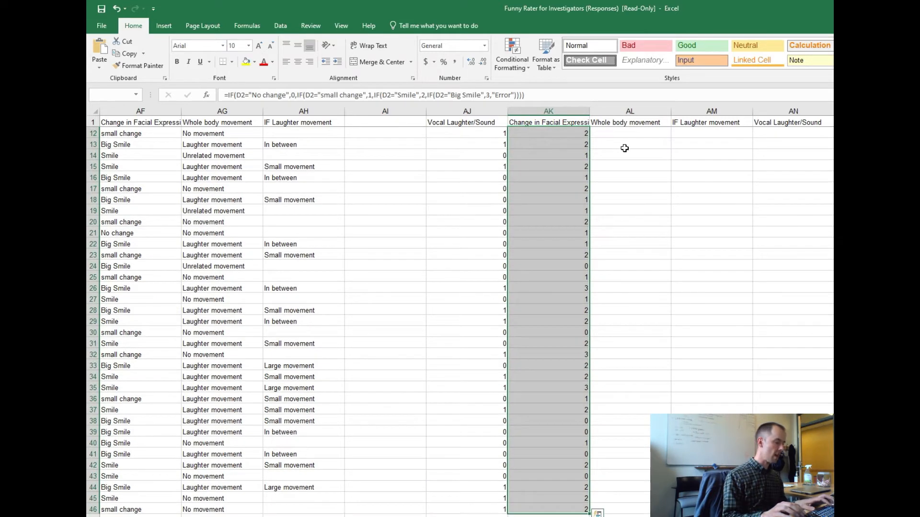
key(ctrl+v)
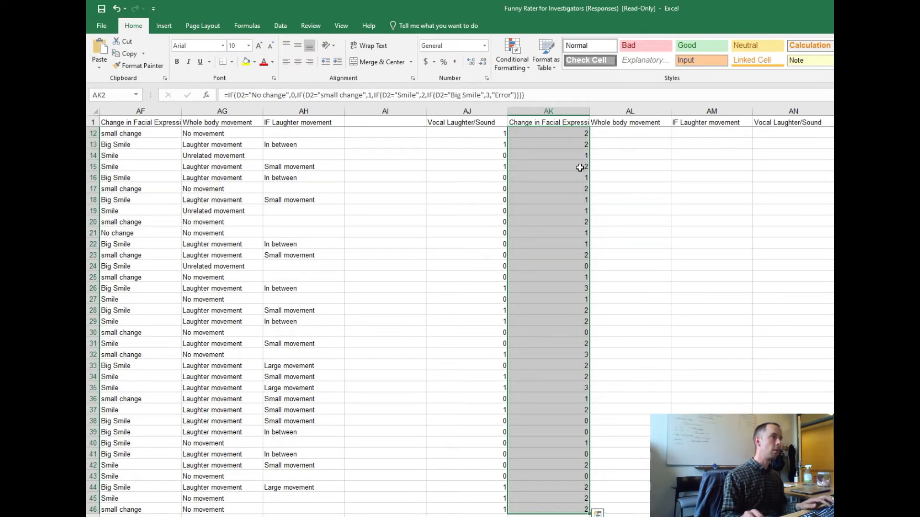
Clear the Change in Facial Expression scores from AK3 downward, leaving the formula only in AK2.
scroll(581, 170, up, 4)
click(585, 143)
key(ctrl+shift+Down)
key(Delete)
key(ctrl+Up)
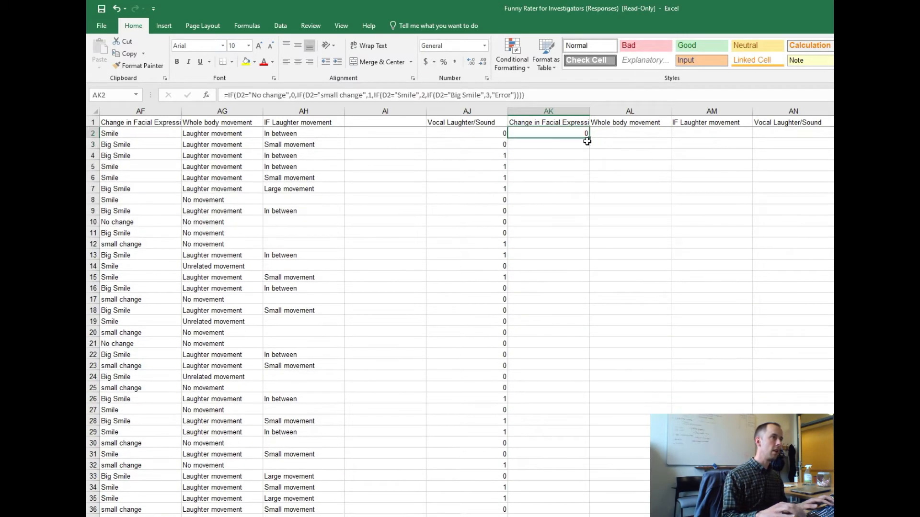
Copy the formula in AK2 and paste it down column AK through response row 46.
key(ctrl+c)
key(shift+Down)
key(shift+Down)
key(shift+Down)
key(shift+Down)
key(shift+Down)
key(shift+Down)
key(shift+Down)
key(shift+Down)
key(shift+Down)
key(shift+Down)
key(shift+Down)
key(shift+Down)
key(shift+Down)
key(shift+Down)
key(shift+Down)
key(shift+Down)
key(shift+Down)
key(shift+Down)
key(shift+Down)
key(shift+Down)
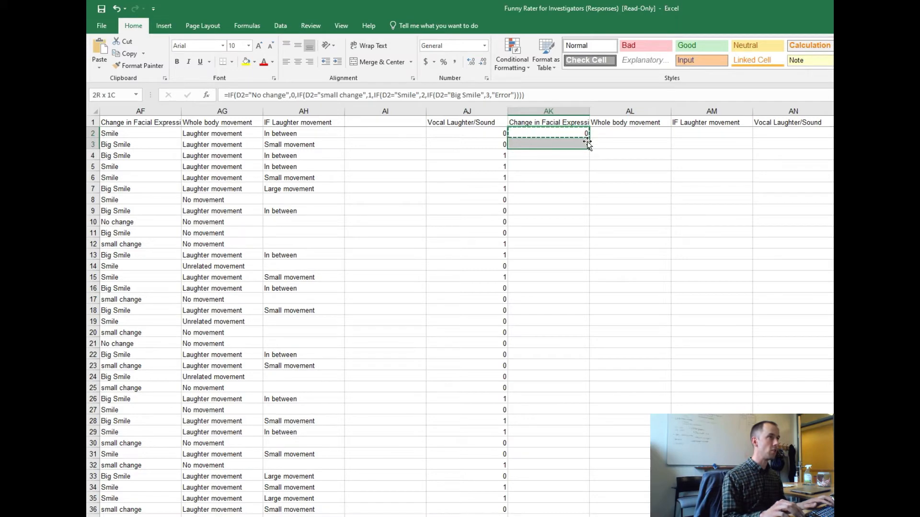
key(shift+Down)
key(shift+Down)
key(shift+Down)
key(shift+Down)
key(shift+Down)
key(shift+Down)
key(shift+Down)
key(shift+Down)
key(shift+Down)
key(shift+Down)
key(shift+Down)
key(shift+Down)
key(shift+Down)
key(shift+Down)
key(shift+Down)
key(shift+Down)
key(shift+Down)
key(shift+Down)
key(shift+Down)
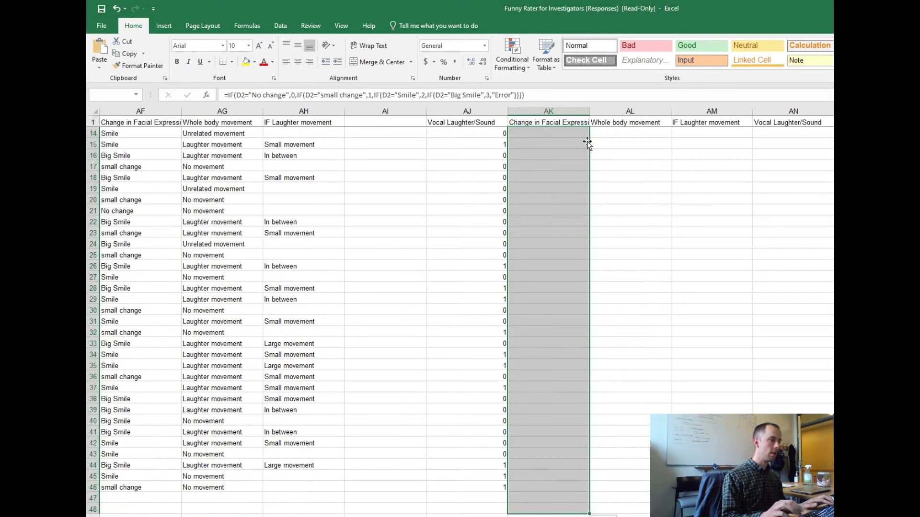
key(ctrl+v)
key(ctrl+Up)
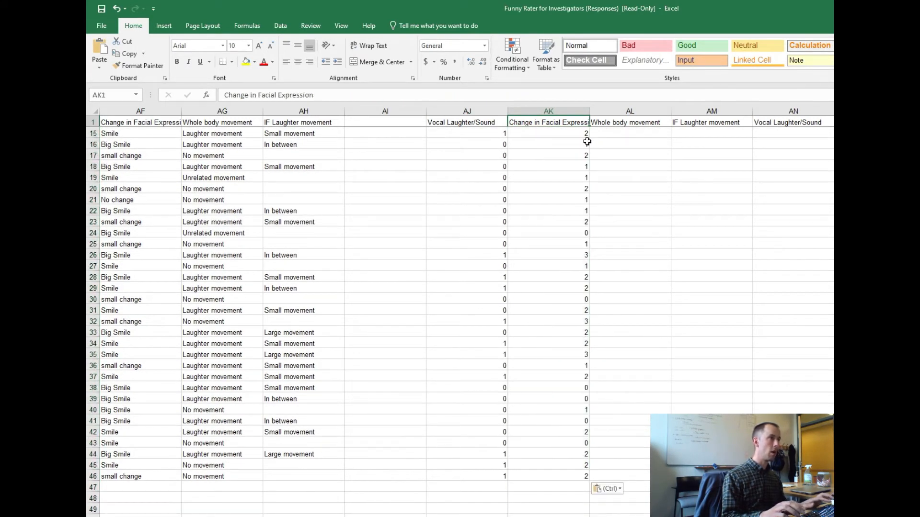
Paste the AK2 formula into AL2, the first score cell for Whole body movement.
key(Down)
key(Up)
key(Down)
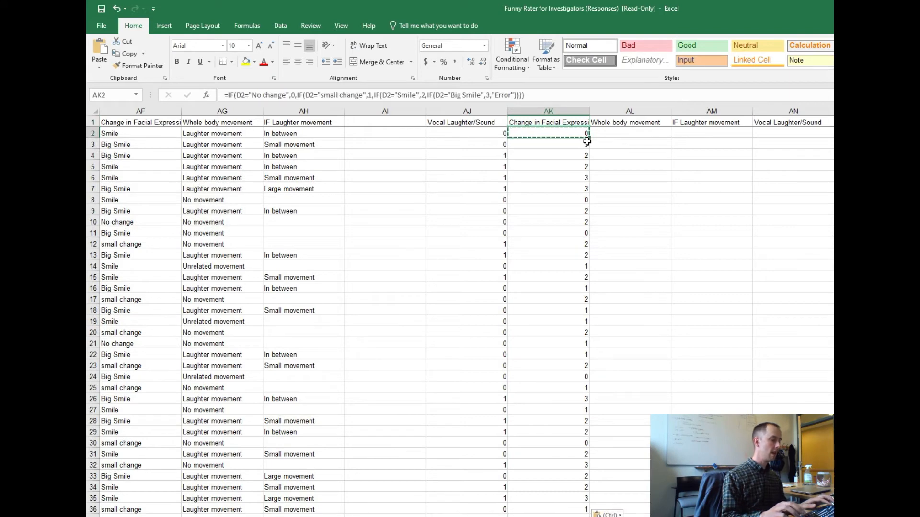
key(Right)
key(ctrl+v)
key(Escape)
Edit the AL2 formula so its first condition tests E2="No movement" instead of "No change".
key(F2)
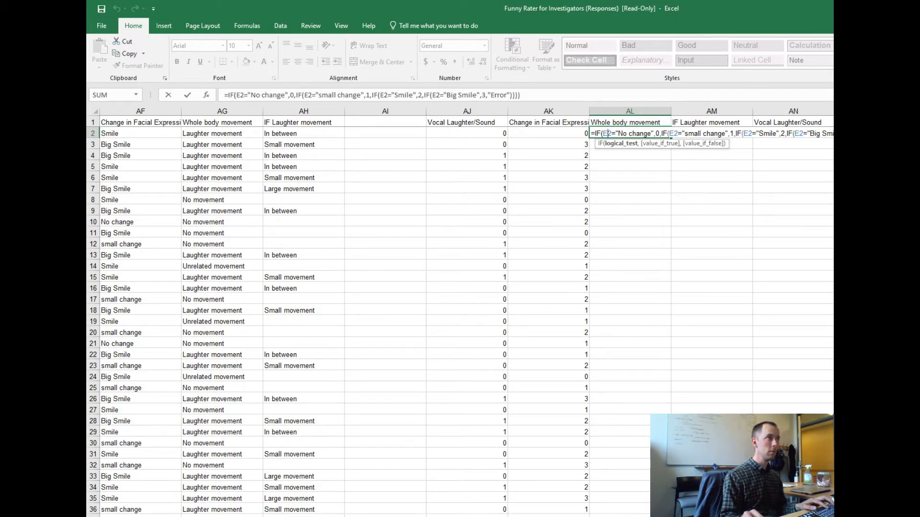
scroll(618, 369, left, 10)
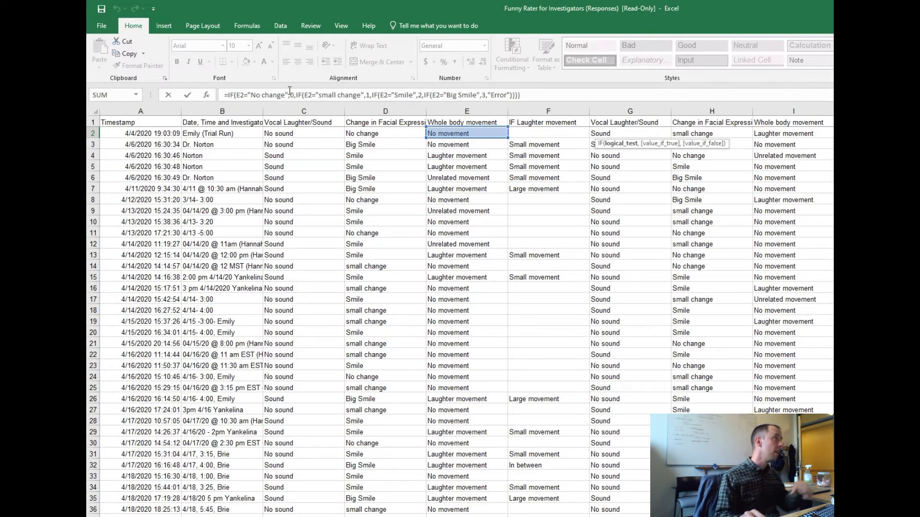
click(263, 95)
key(Delete)
key(Delete)
key(Delete)
key(Delete)
key(Delete)
key(Delete)
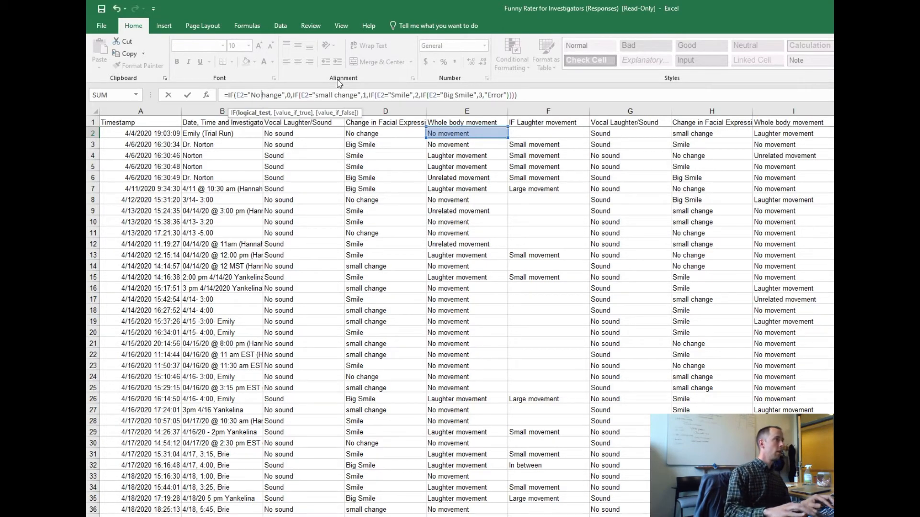
text(movement)
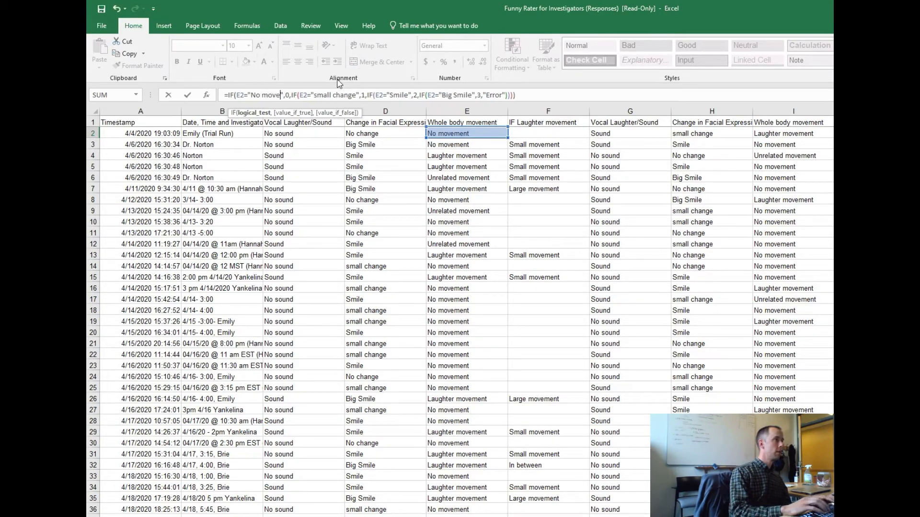
Change the second condition to test E2="Unrelated movement" and return 0.
key(Right)
key(Right)
key(Right)
key(Right)
key(Right)
key(Right)
key(Right)
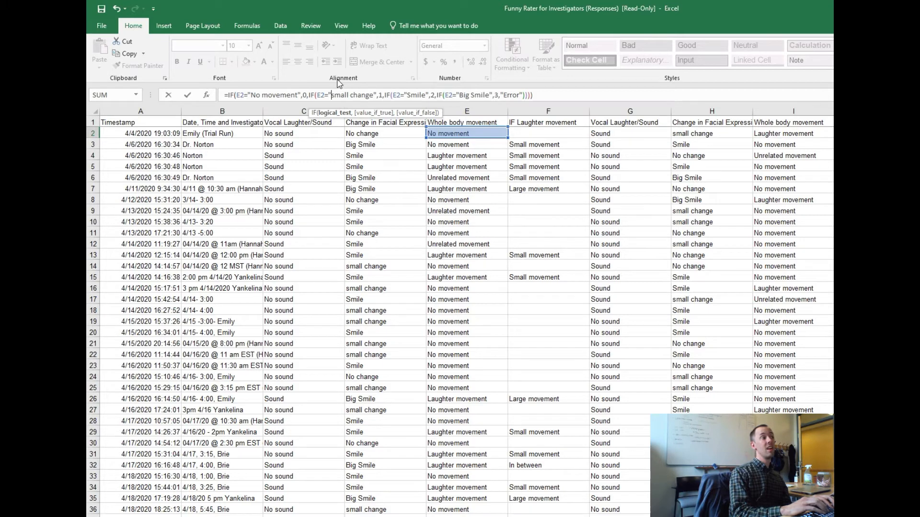
text(Unrelated movem)
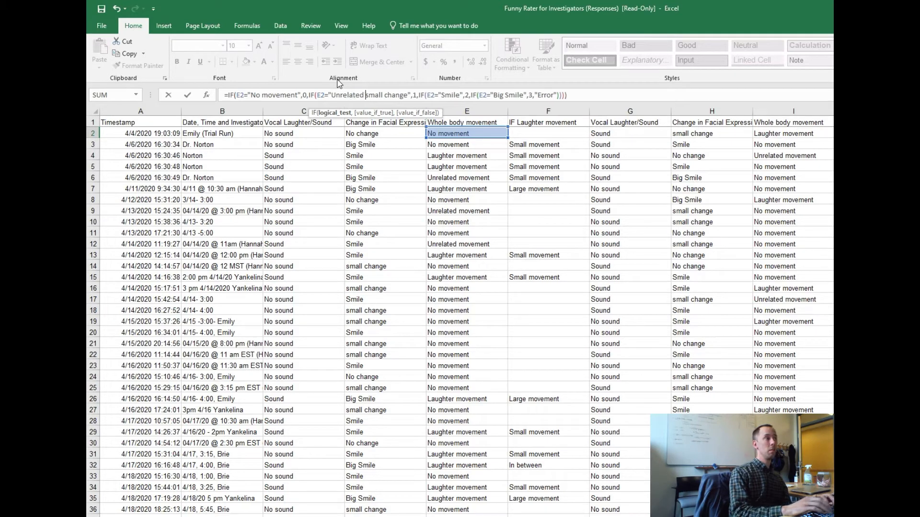
text(ent)
key(Delete)
key(Delete)
key(Delete)
key(Delete)
key(Delete)
key(Delete)
key(Delete)
key(Delete)
key(Delete)
key(Delete)
key(Delete)
key(Delete)
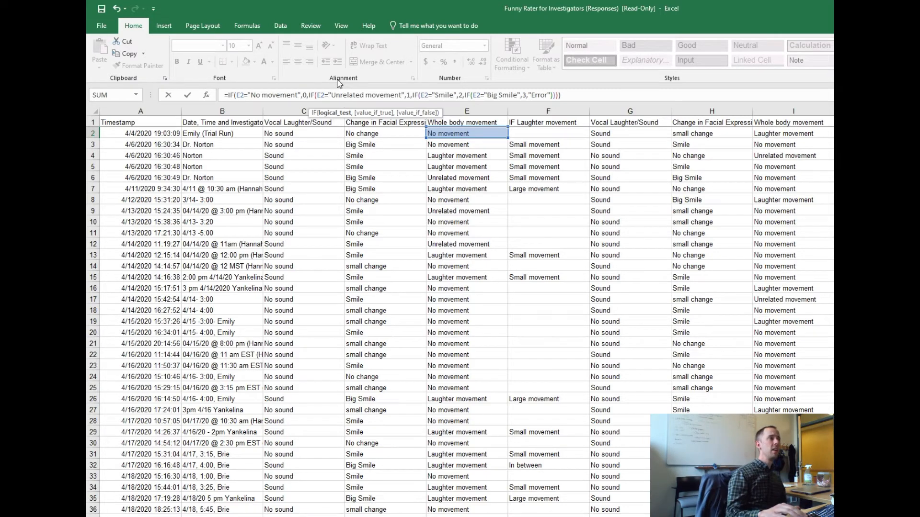
key(Right)
key(Delete)
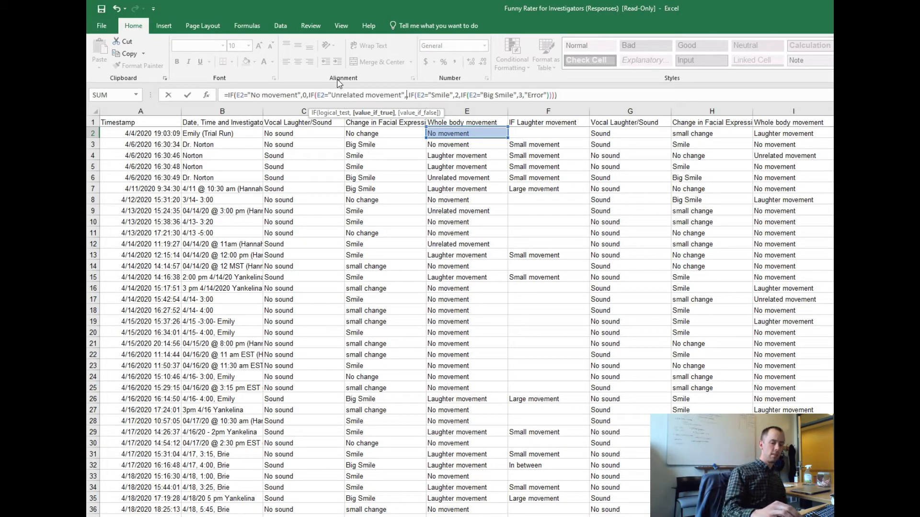
text(0,)
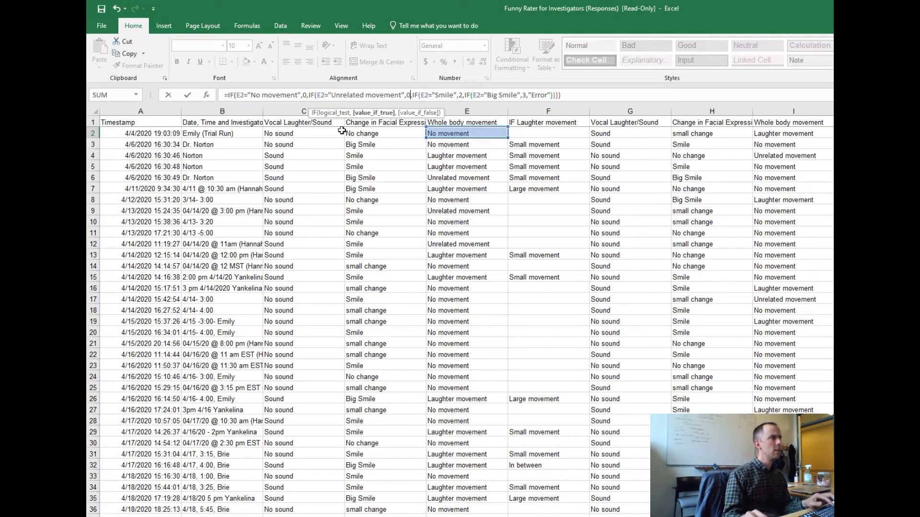
Change the third condition to test E2="Laughter movement" and return 1.
click(415, 96)
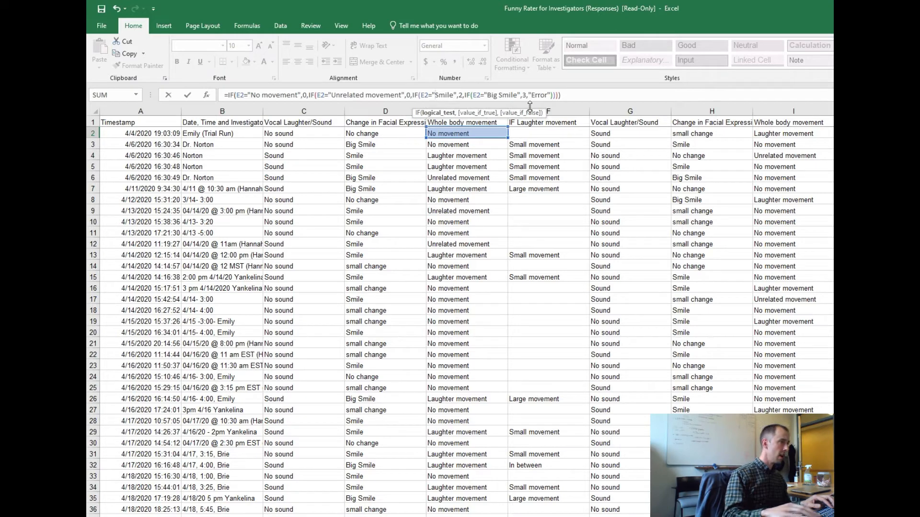
key(Delete)
key(Delete)
key(Delete)
key(Delete)
key(Delete)
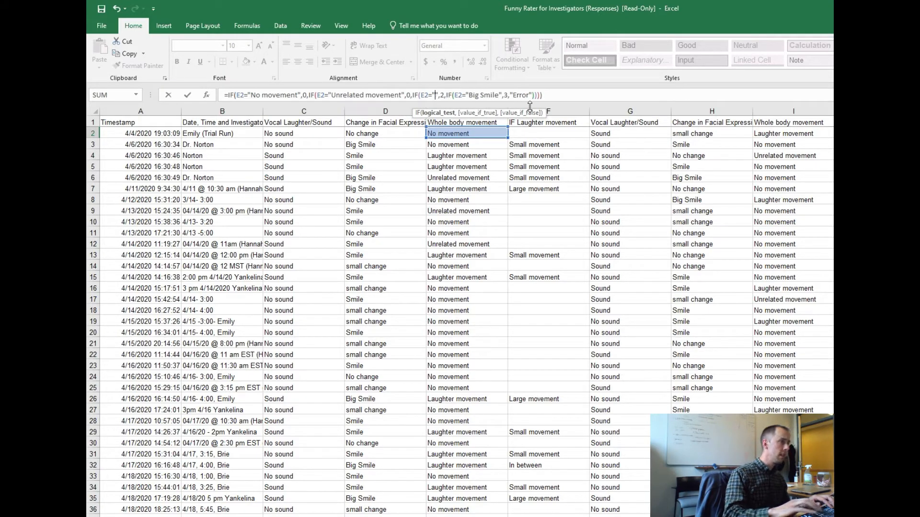
text(Laught)
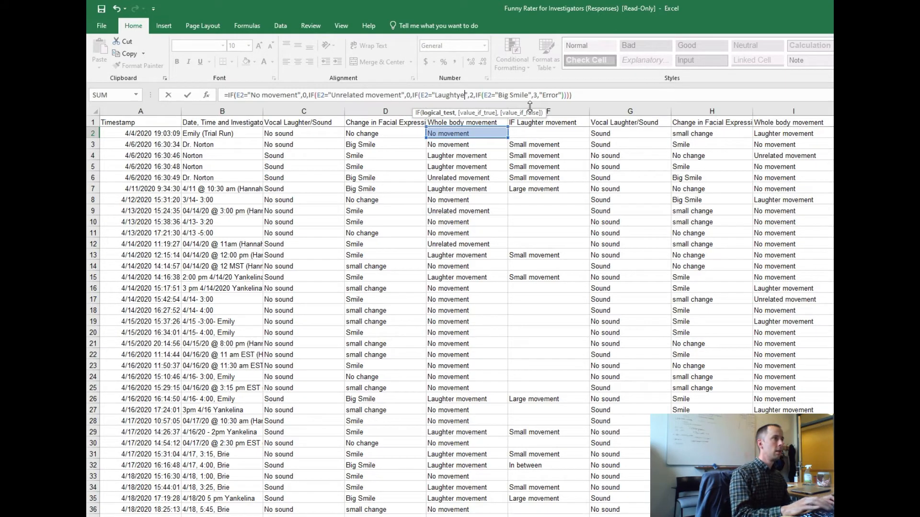
text(er movement)
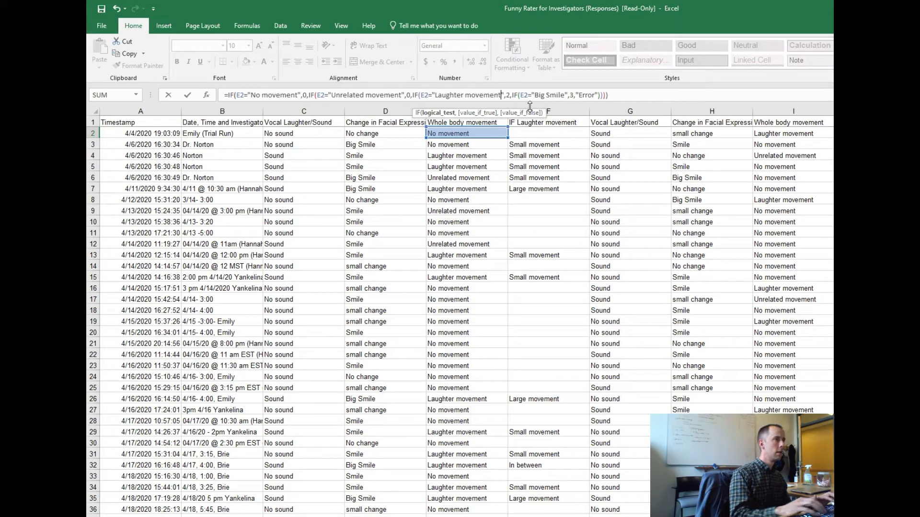
key(Right)
key(Right)
key(Right)
key(BackSpace)
text(1)
Remove the nested "Big Smile" IF and its surplus closing parenthesis, and enter the formula with AL2 kept selected.
key(Right)
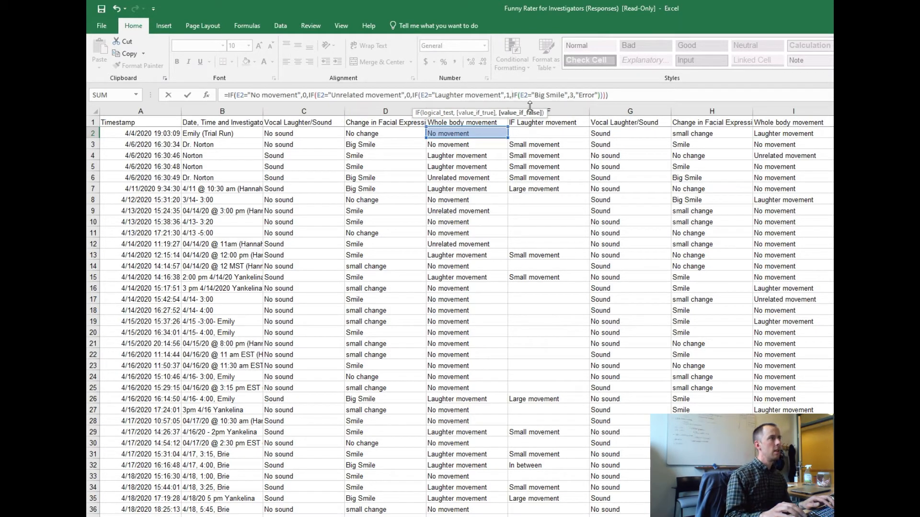
key(Delete)
key(Delete)
key(Delete)
key(Delete)
key(Delete)
key(Delete)
key(Delete)
key(Delete)
key(Delete)
key(Delete)
key(Delete)
key(Delete)
key(Delete)
key(Delete)
key(Delete)
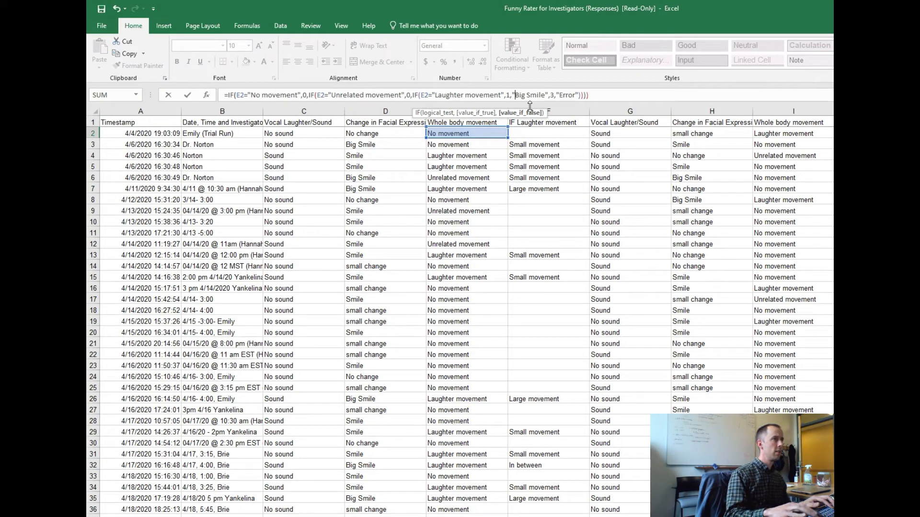
key(Delete)
key(Delete)
key(Delete)
key(Delete)
key(Delete)
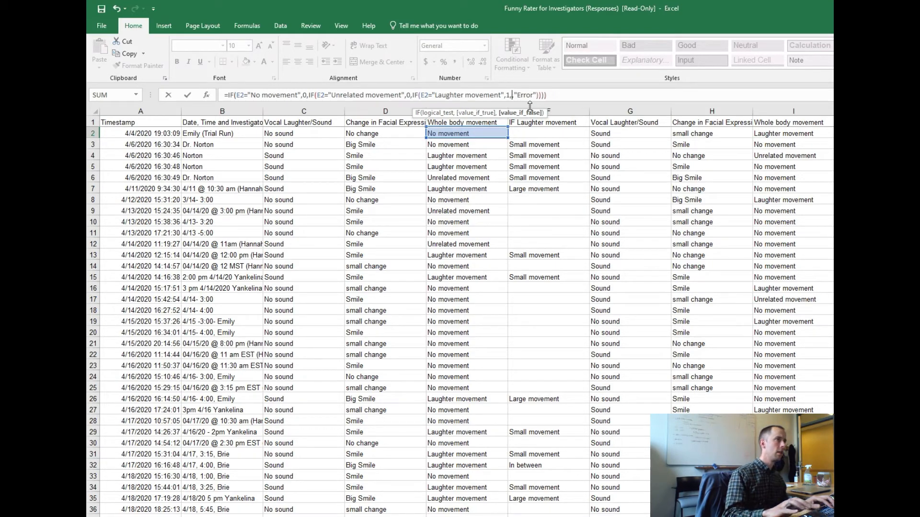
key(Right)
key(Right)
key(Right)
key(Right)
key(Right)
key(Right)
key(Right)
key(Right)
key(Right)
key(Right)
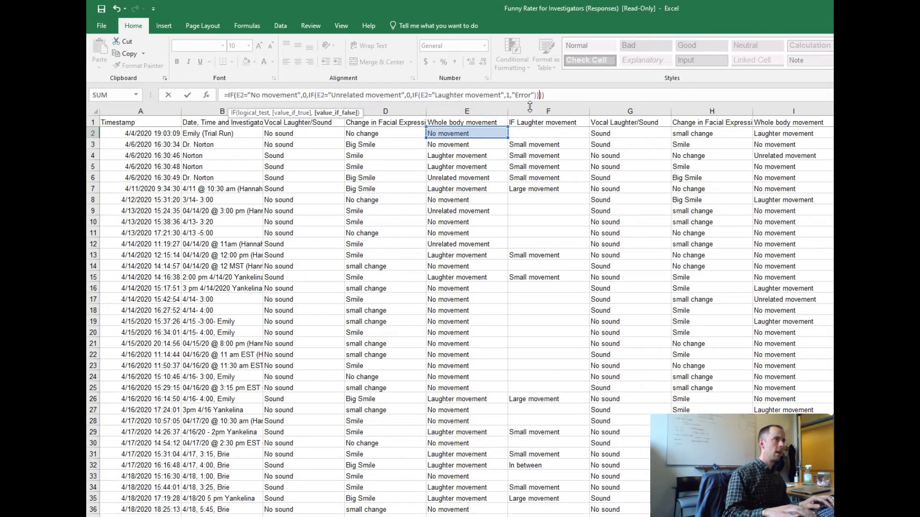
key(Return)
key(Up)
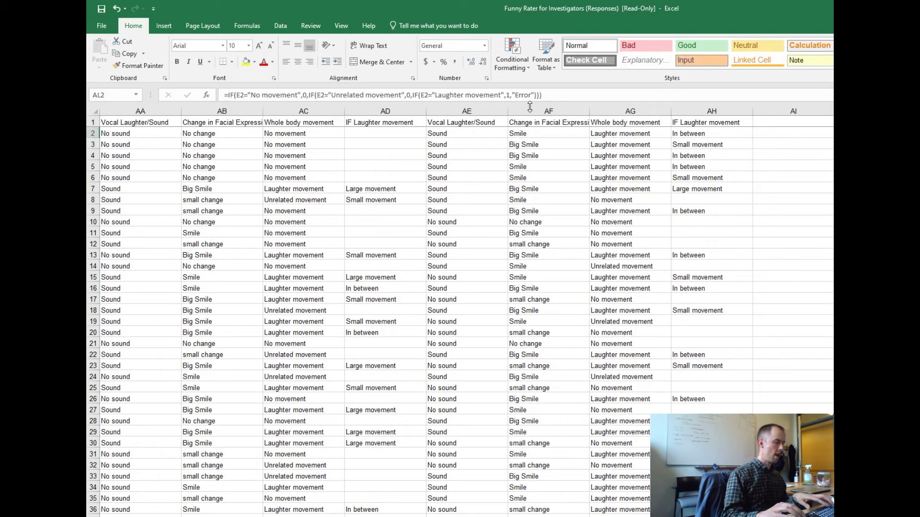
Copy the whole body movement formula from AL2 down column AL to the last response in row 46.
key(shift+Down)
key(shift+Down)
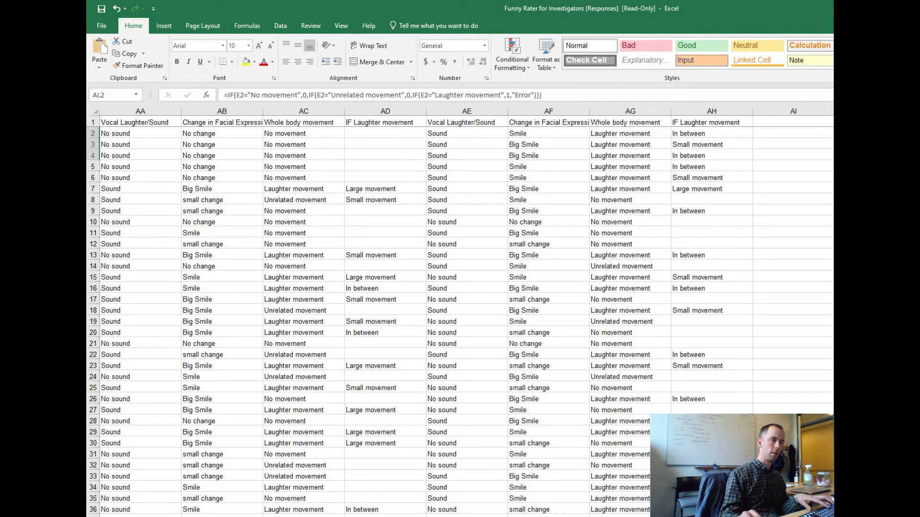
drag(663, 284, 662, 279)
key(Right)
key(Right)
key(Right)
key(Right)
key(Right)
key(Right)
key(Right)
key(Right)
key(Right)
key(Right)
key(Right)
key(Right)
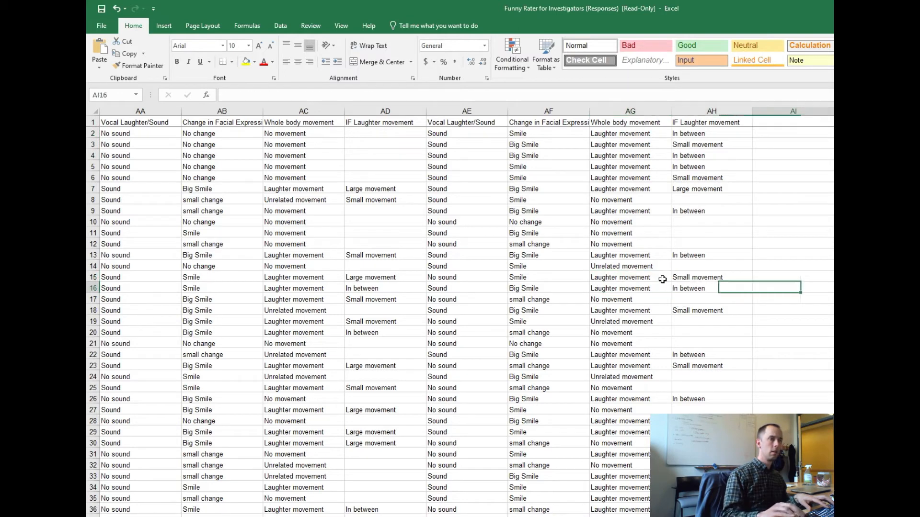
key(Left)
key(Left)
key(Left)
key(Left)
key(Left)
key(Left)
key(Left)
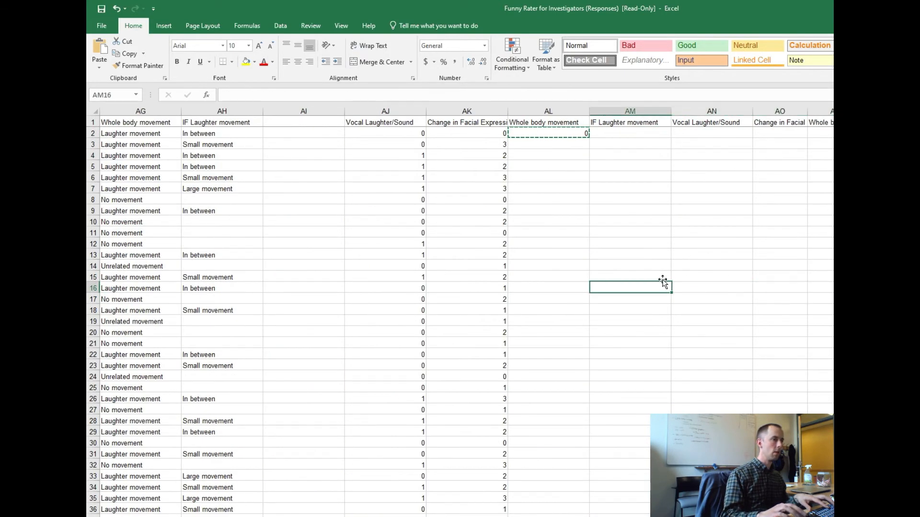
key(ctrl+Up)
key(shift+Down)
key(shift+Down)
key(shift+Down)
key(shift+Down)
key(shift+Down)
key(shift+Down)
key(shift+Down)
key(shift+Down)
key(shift+Down)
key(shift+Down)
key(shift+Down)
key(shift+Down)
key(shift+Down)
key(shift+Down)
key(shift+Down)
key(shift+Down)
key(shift+Down)
key(shift+Down)
key(shift+Down)
key(shift+Down)
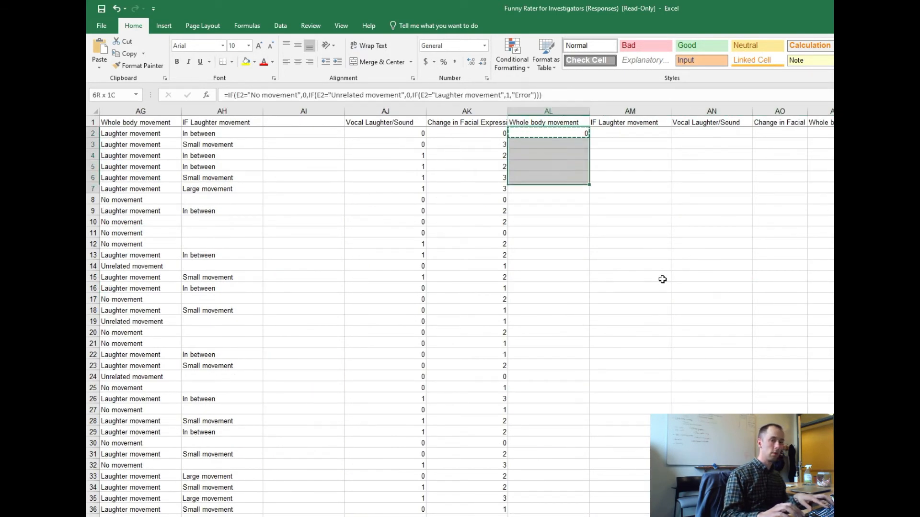
key(shift+Down)
key(shift+Down)
key(shift+Down)
key(shift+Down)
key(shift+Down)
key(shift+Down)
key(shift+Down)
key(shift+Down)
key(shift+Down)
key(shift+Down)
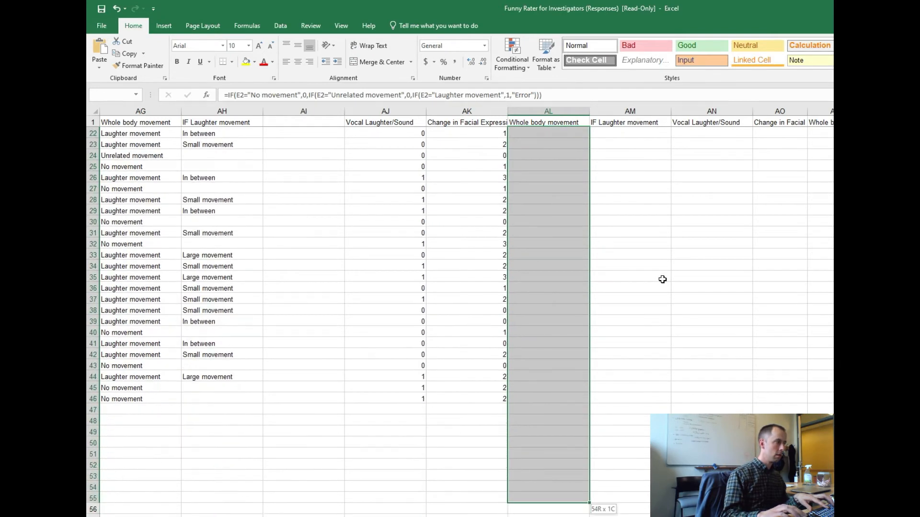
key(ctrl+d)
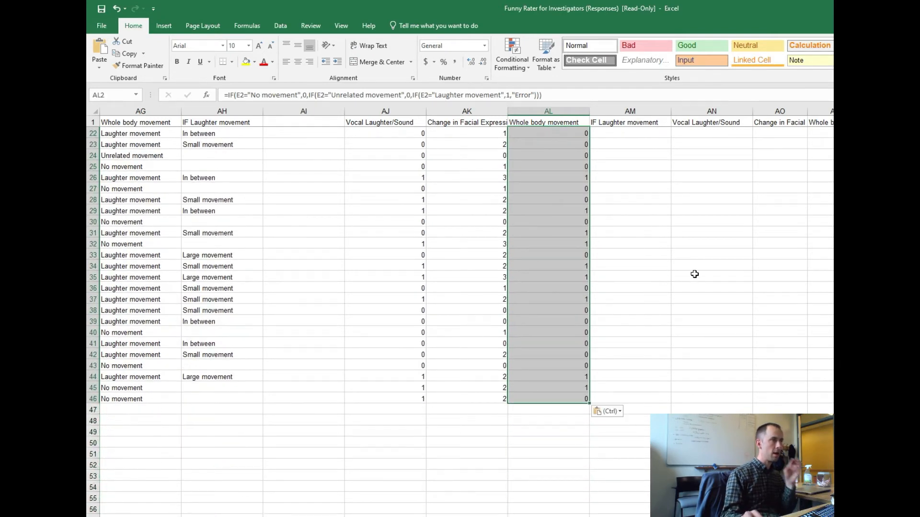
click(554, 278)
scroll(553, 275, up, 6)
scroll(541, 266, up, 1)
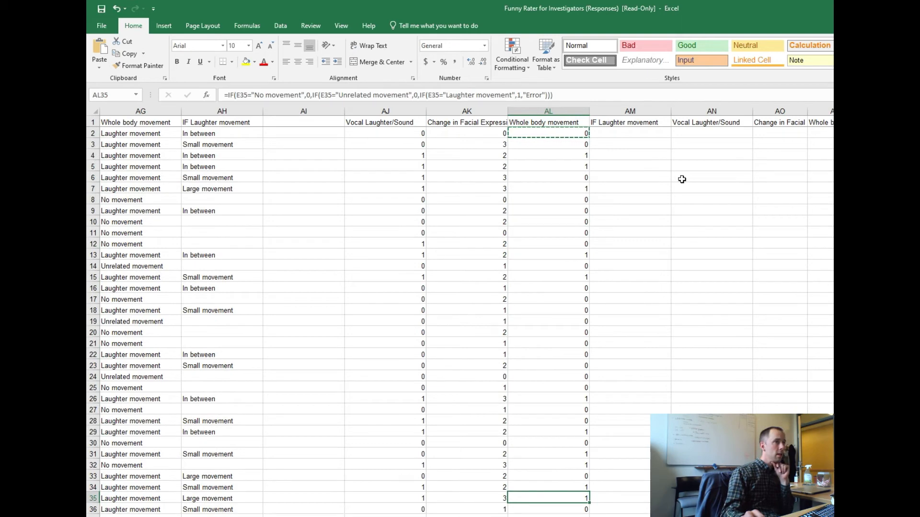
Compare the empty IF Laughter movement score column with the original responses, and review how the score headers group by clip.
click(620, 169)
click(618, 134)
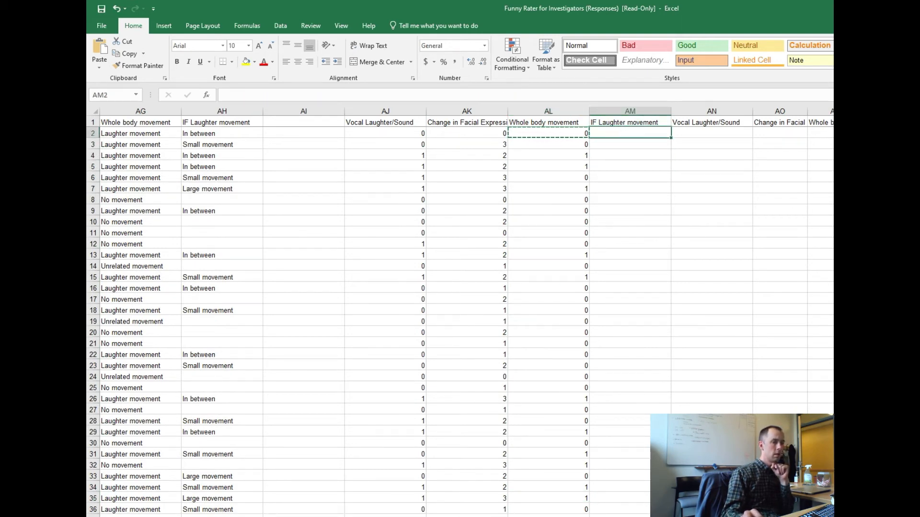
scroll(460, 312, left, 10)
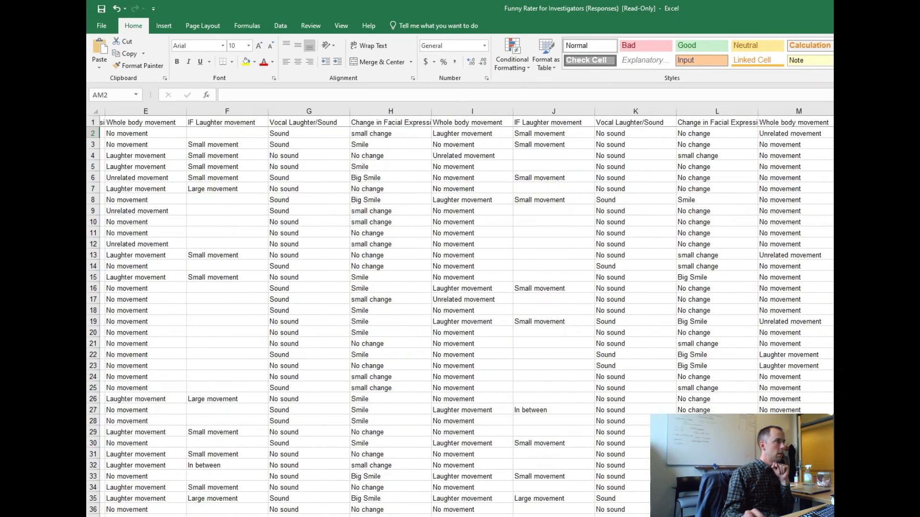
scroll(460, 311, right, 10)
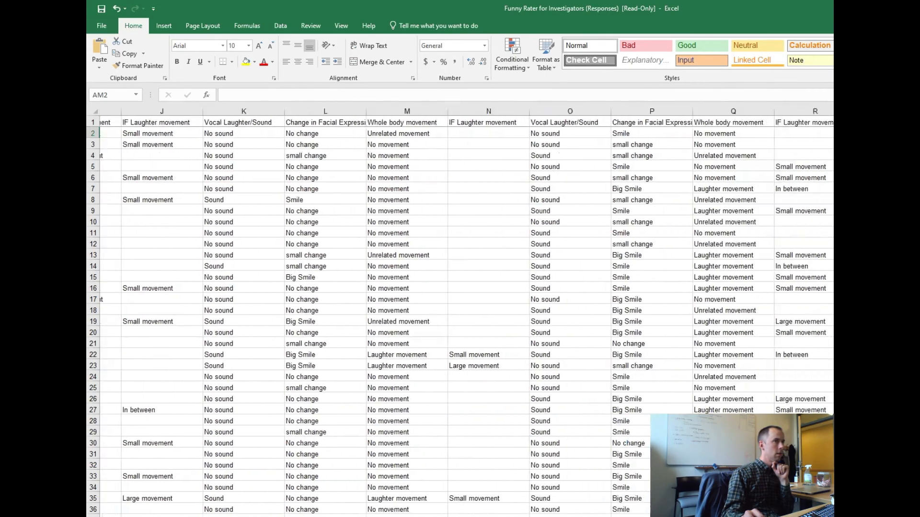
scroll(460, 311, right, 10)
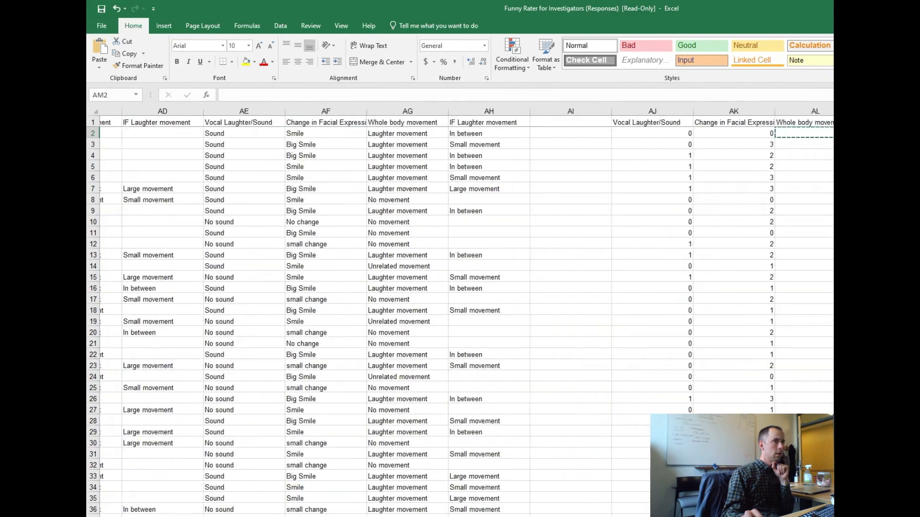
scroll(723, 294, right, 1)
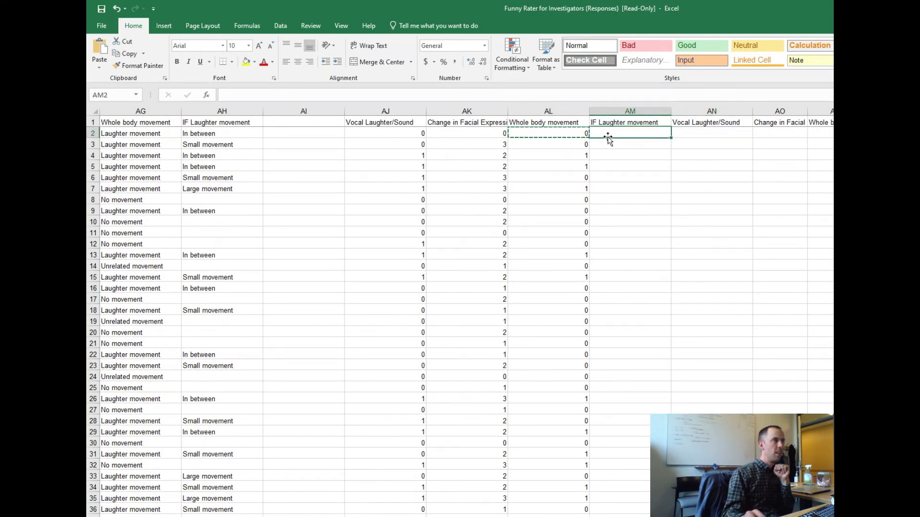
click(688, 134)
click(696, 123)
drag(354, 123, 649, 150)
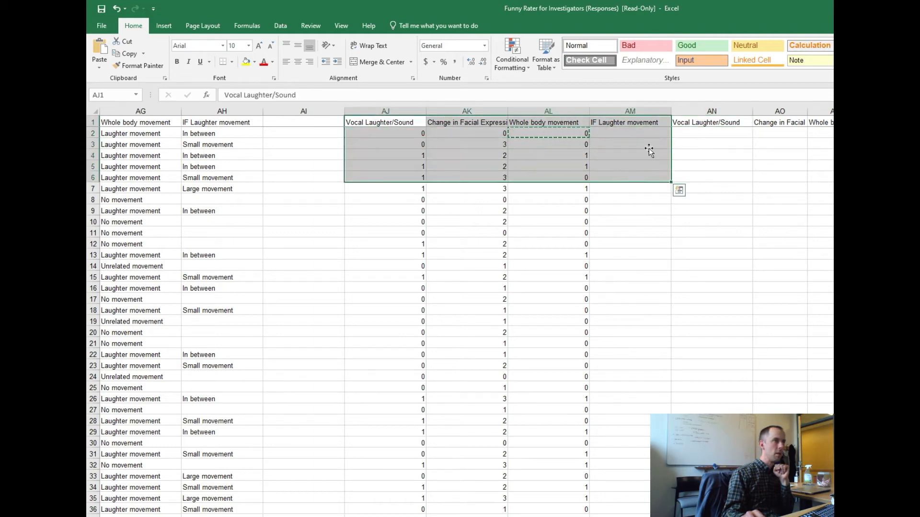
drag(692, 122, 832, 177)
click(672, 191)
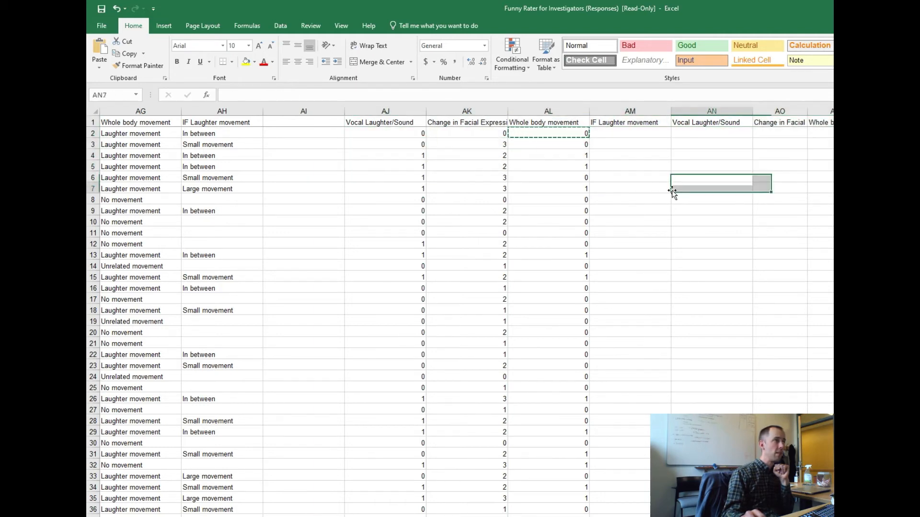
Insert a blank row above the header row.
right_click(94, 124)
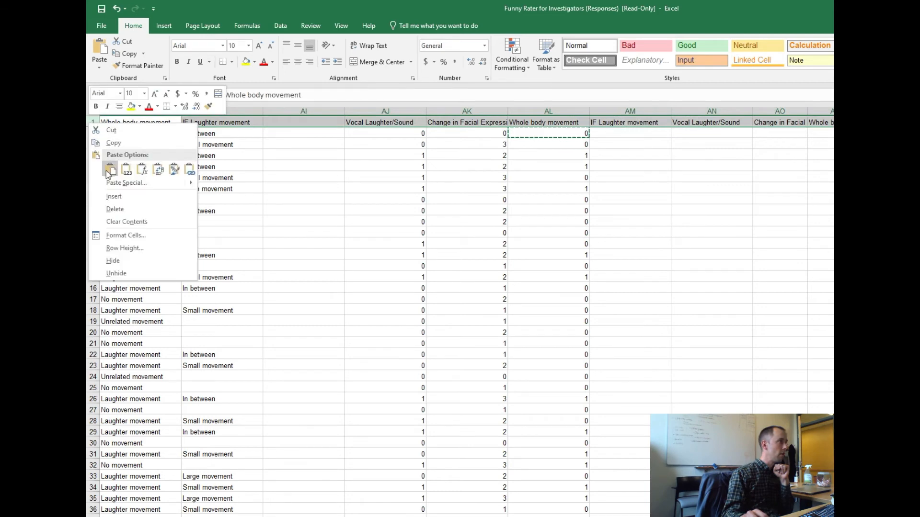
click(114, 196)
click(428, 135)
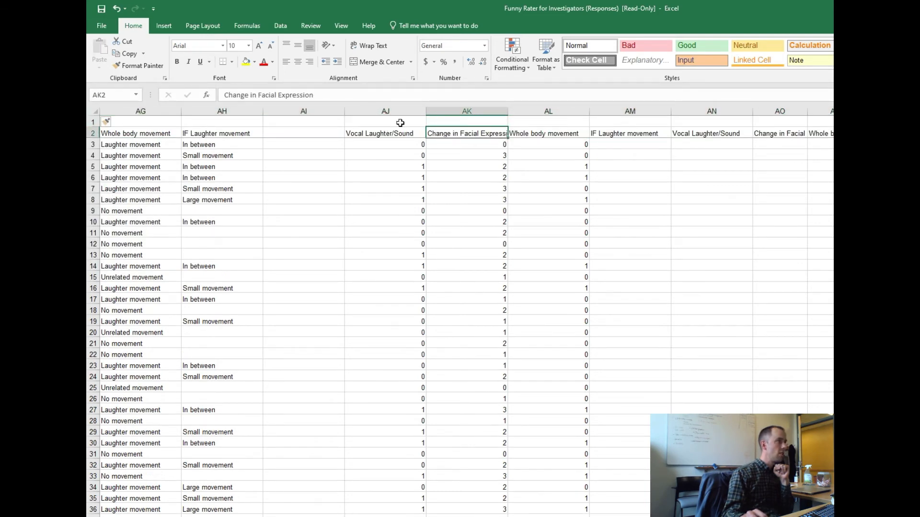
Label AJ1 "clip 1" and copy the label across to AM1, above the first four score columns.
click(383, 123)
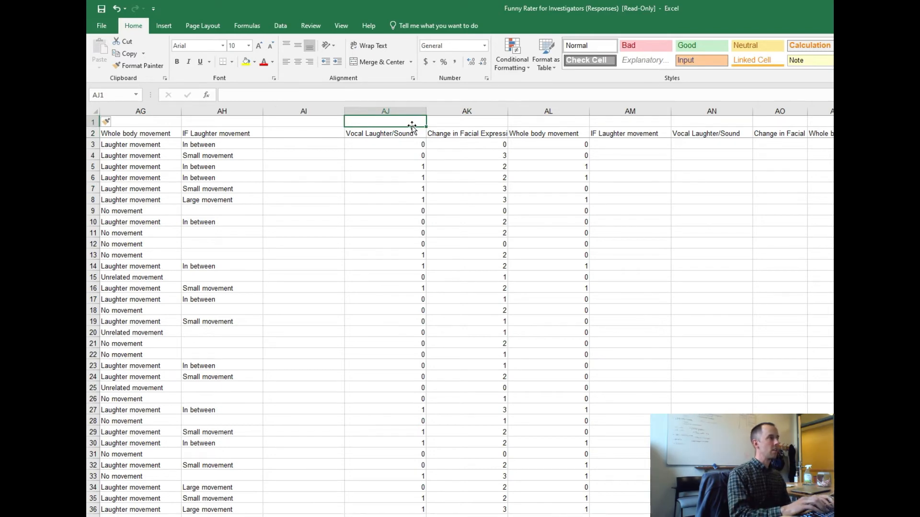
text(clip 1)
key(Return)
key(Up)
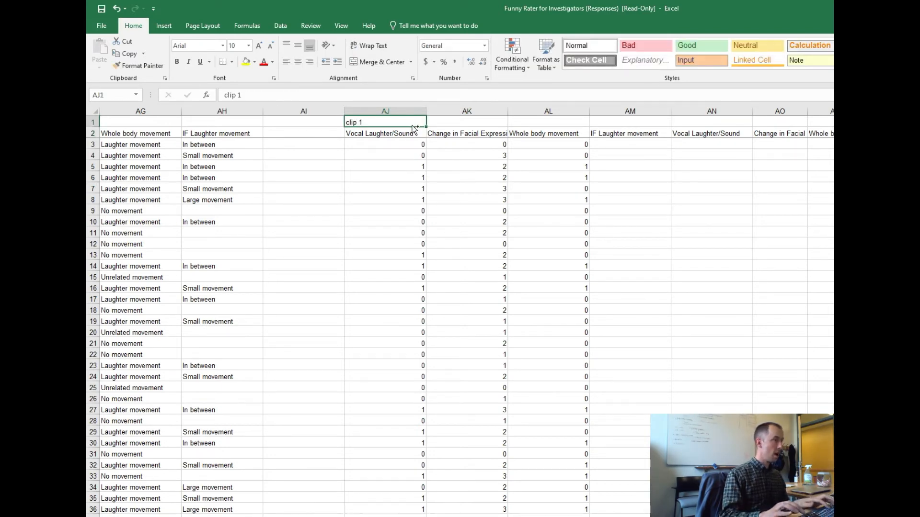
key(ctrl+c)
key(shift+Right)
key(shift+Right)
key(shift+Right)
key(ctrl+v)
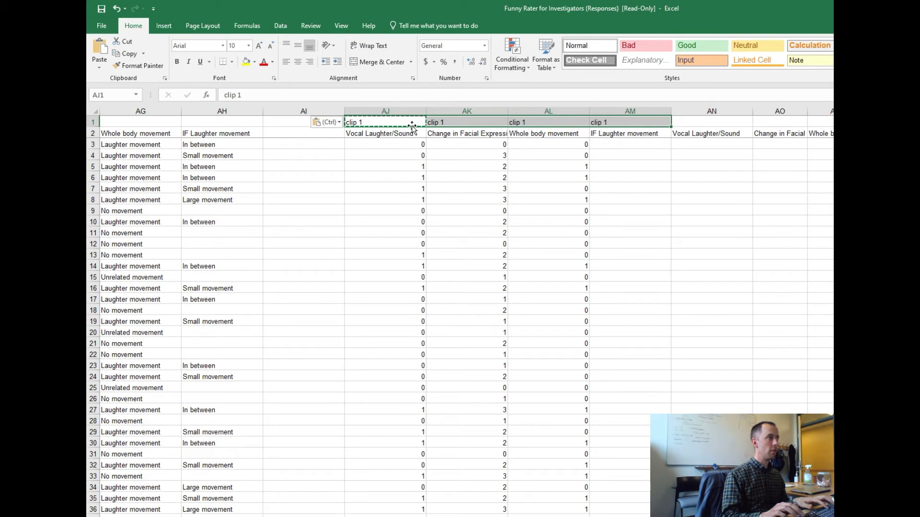
Enter "clip 2" in AN1 above the second group's Vocal Laughter/Sound column.
key(Right)
key(Right)
key(Right)
key(Right)
text(clip 2)
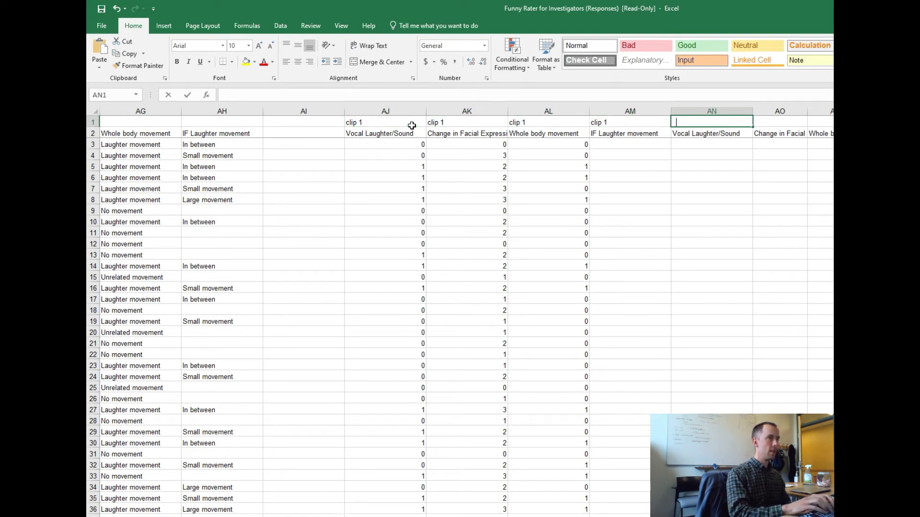
key(Return)
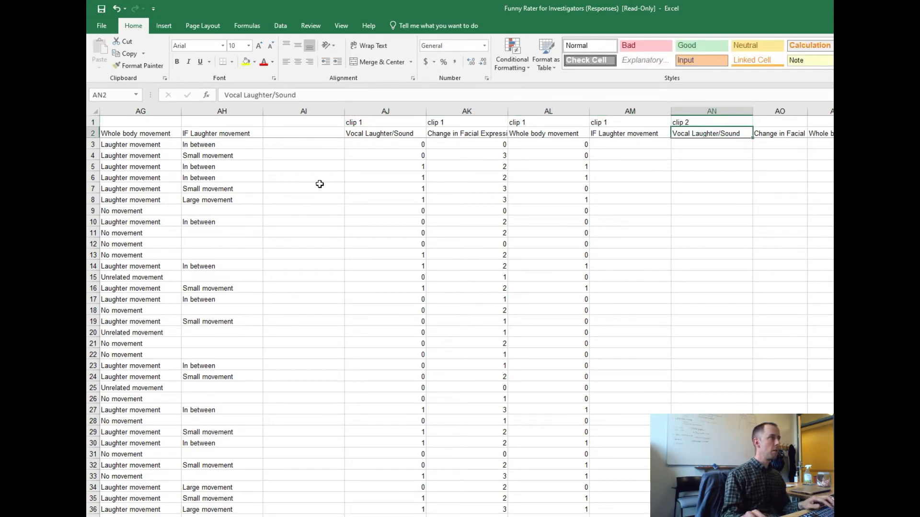
Shade the entire clip 1 columns AJ to AM with a light gray fill.
drag(383, 111, 635, 129)
right_click(612, 176)
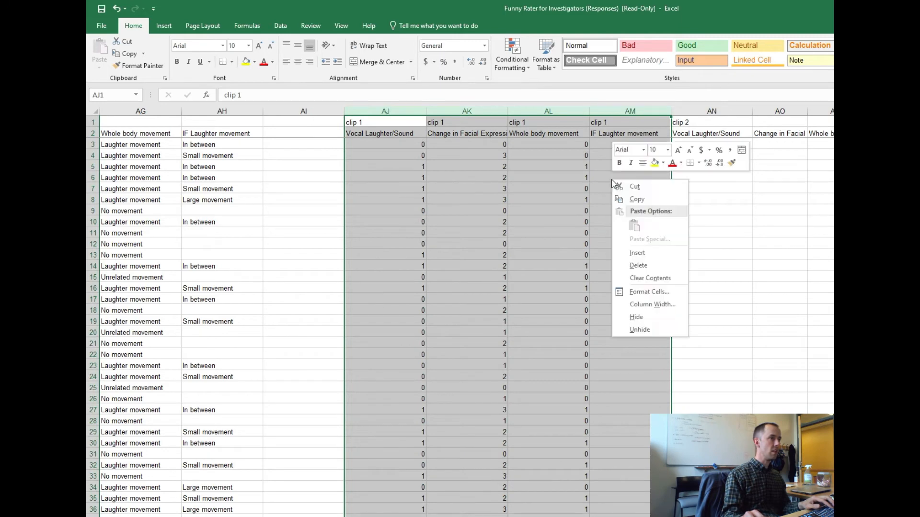
click(663, 163)
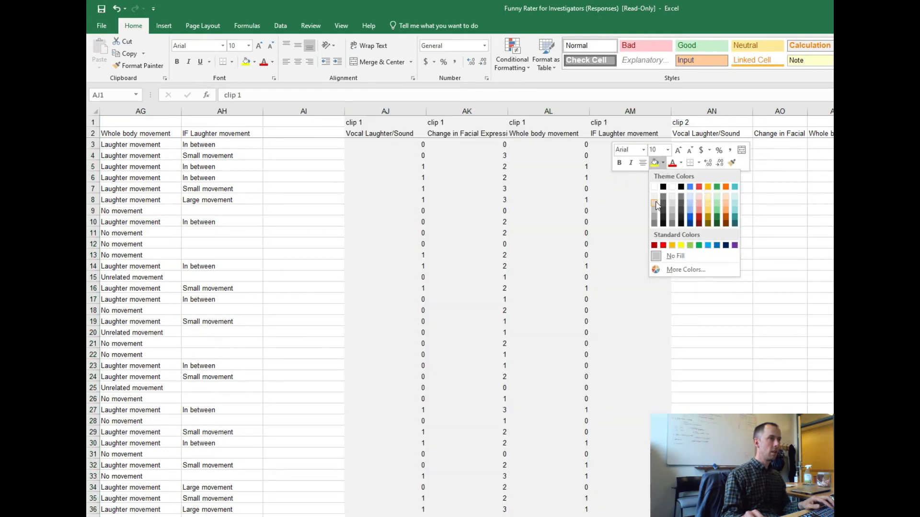
click(657, 205)
click(680, 199)
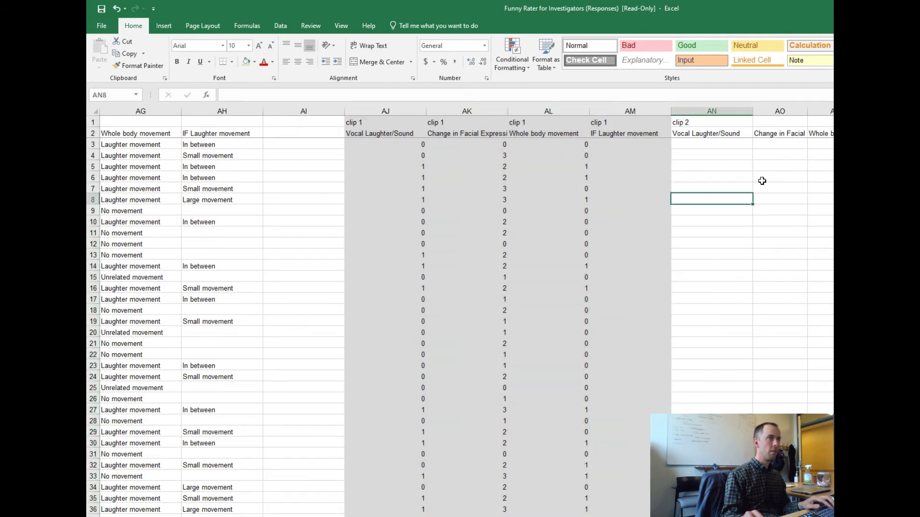
Copy the "clip 2" label from AN1 across to AQ1.
click(718, 124)
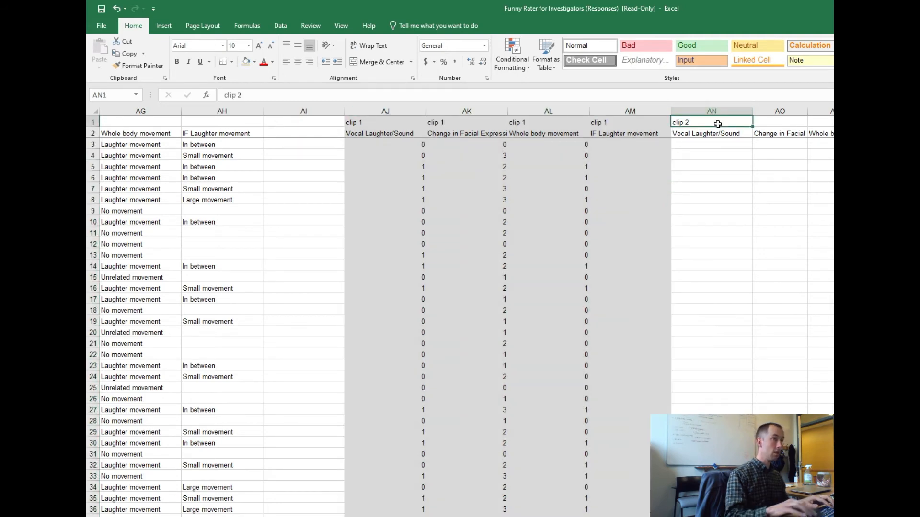
key(ctrl+c)
key(shift+Right)
key(shift+Right)
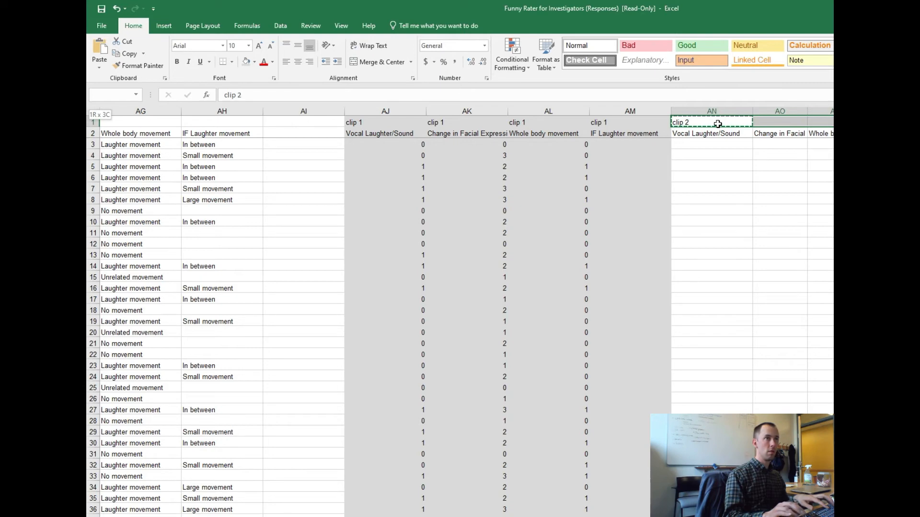
key(ctrl+v)
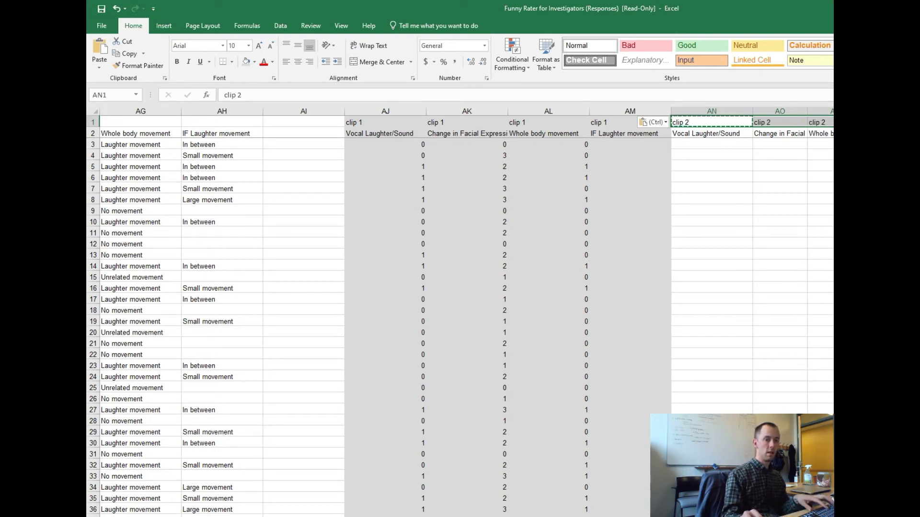
scroll(467, 317, right, 3)
click(538, 261)
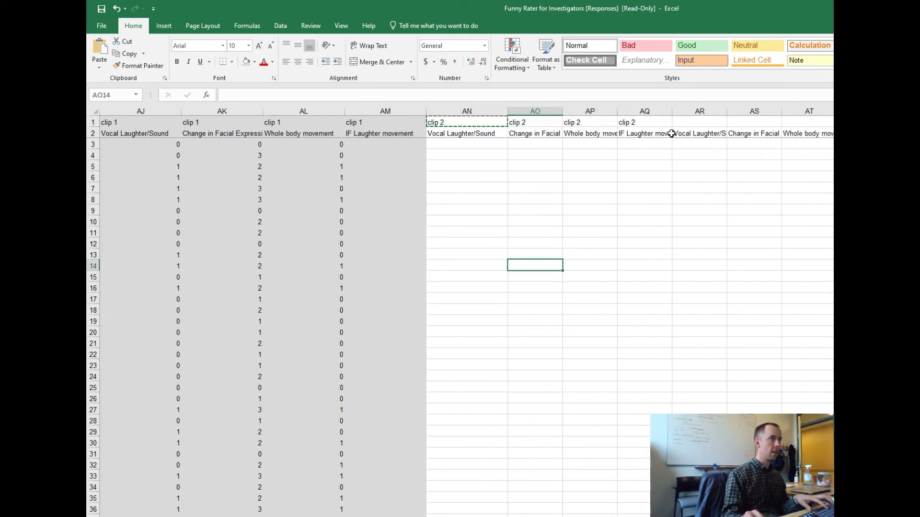
Apply the same light gray fill to the third group's columns, AR to AU.
click(696, 110)
shift+click(803, 114)
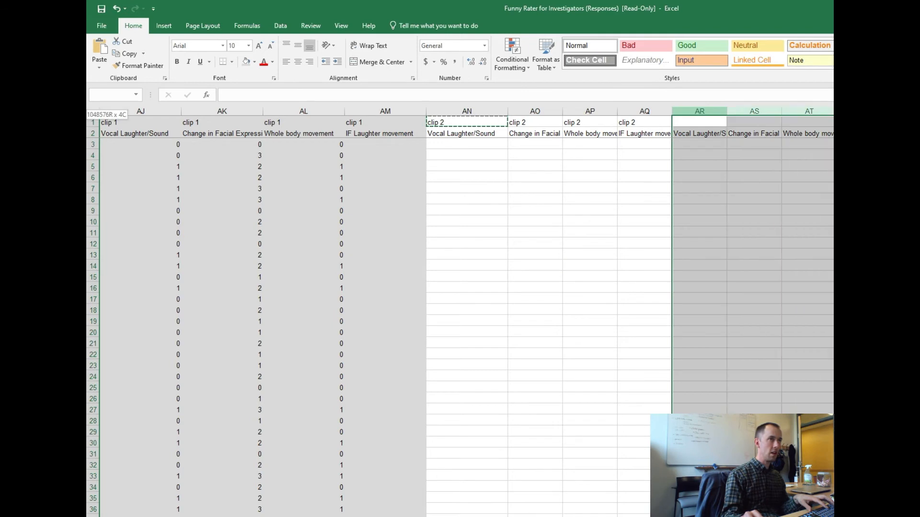
right_click(699, 120)
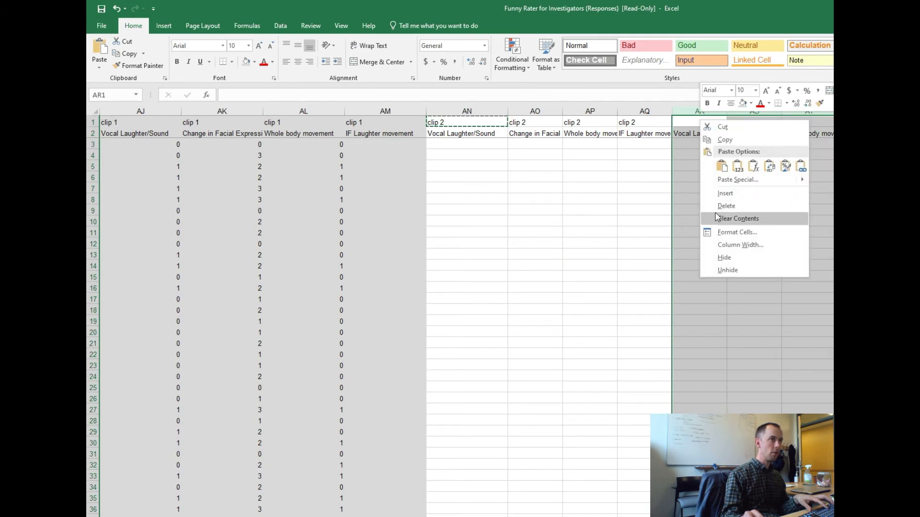
click(246, 62)
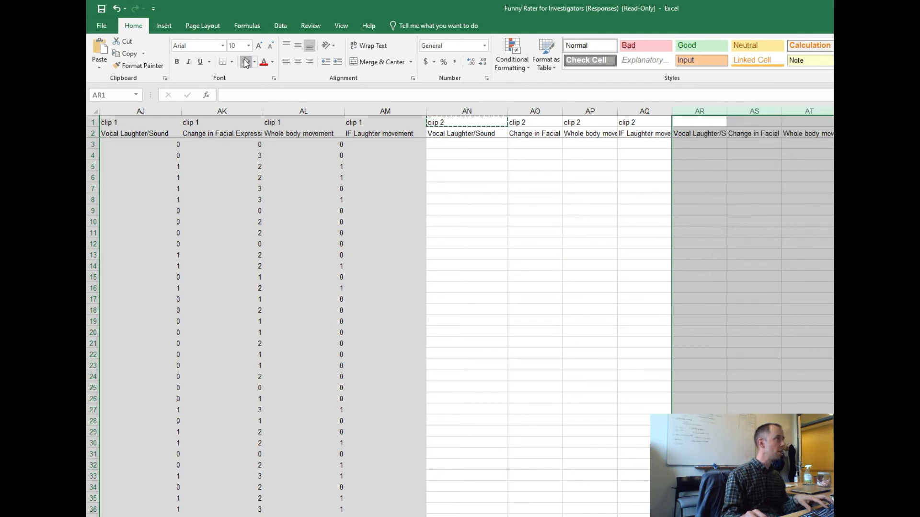
click(749, 197)
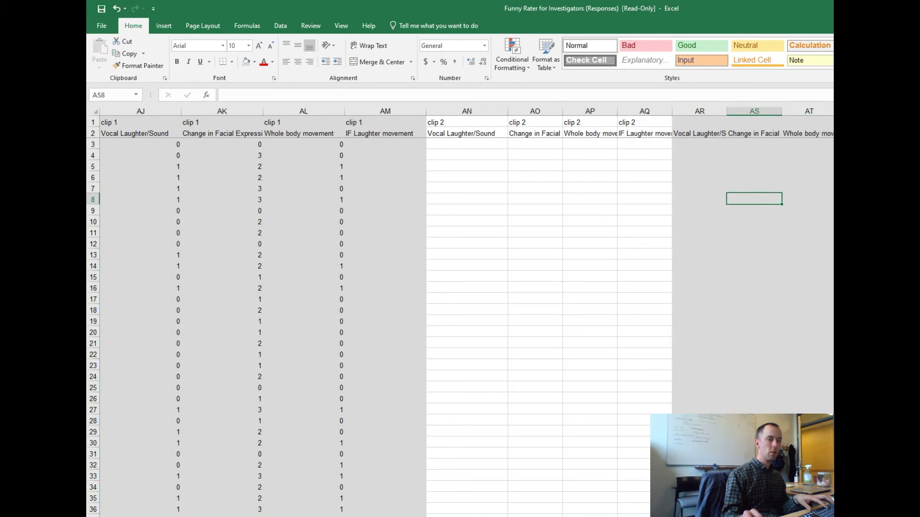
Label AR1 "clip 3" and copy the label across to AU1, above the second shaded group.
scroll(246, 232, right, 3)
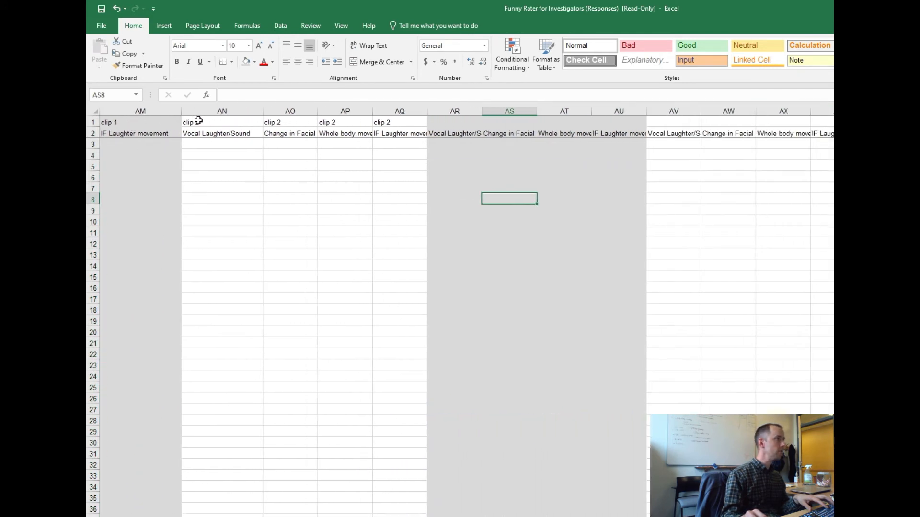
click(458, 120)
text(c)
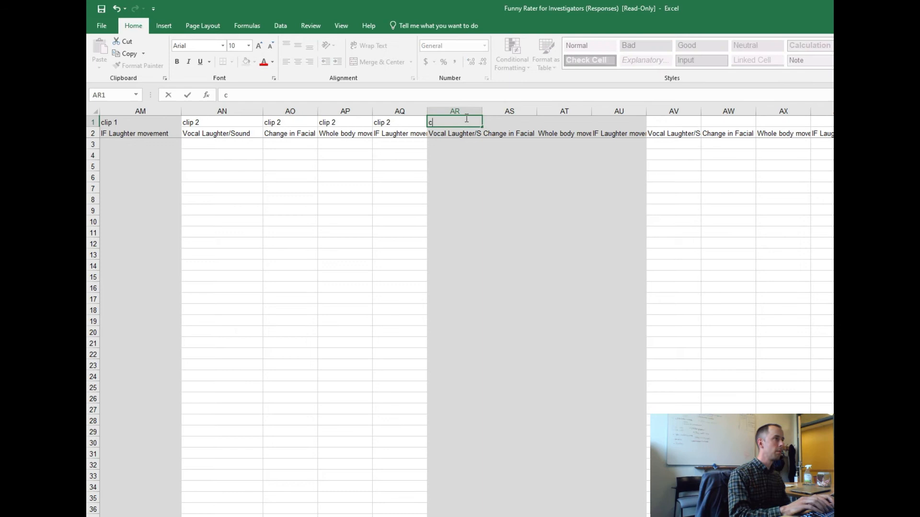
text(lip 3)
key(Return)
key(Up)
key(ctrl+c)
key(shift+Right)
key(shift+Right)
key(shift+Right)
key(ctrl+v)
key(Down)
key(Left)
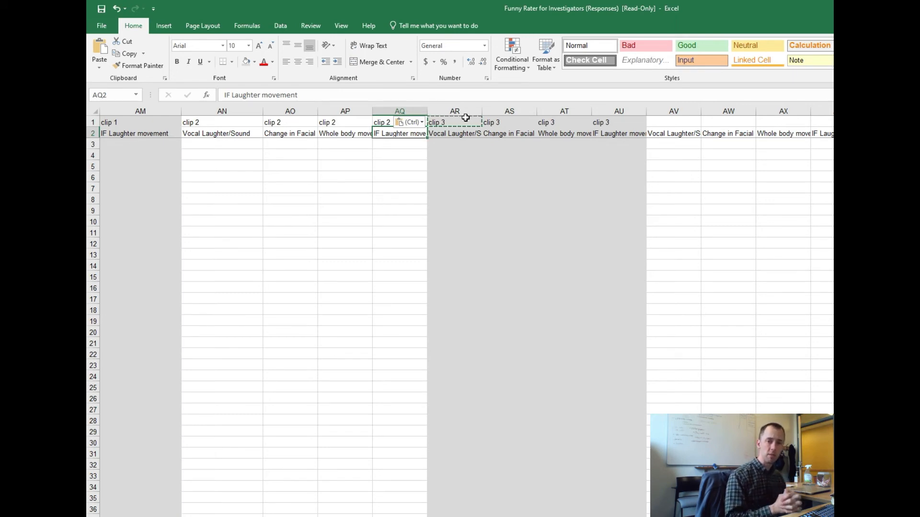
Look over the labelled clip 2 columns and the shaded clip 3 columns, including their headings and empty score cells.
key(Up)
key(Left)
key(Left)
key(Left)
key(Left)
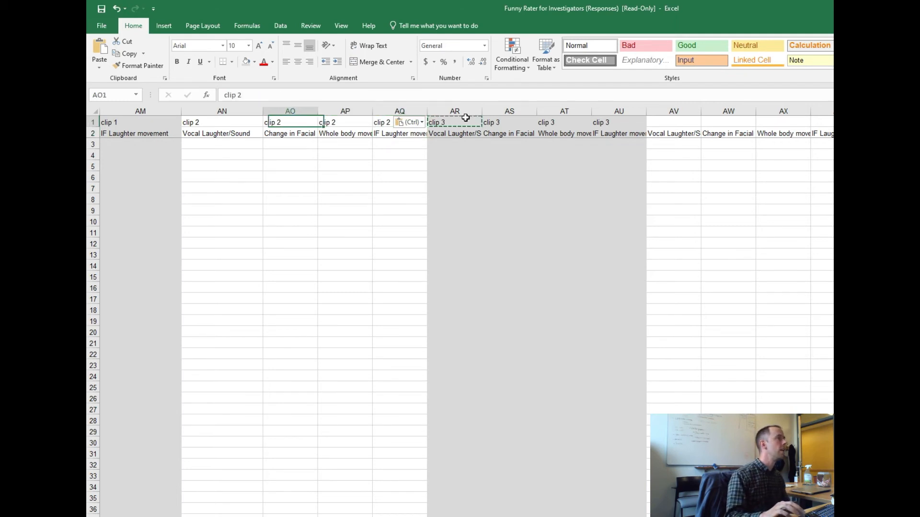
drag(476, 182, 614, 367)
click(484, 263)
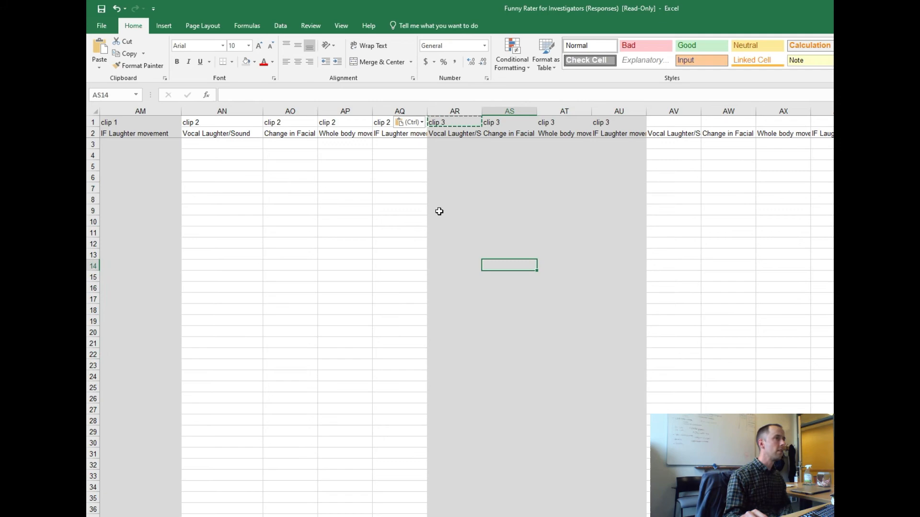
click(438, 212)
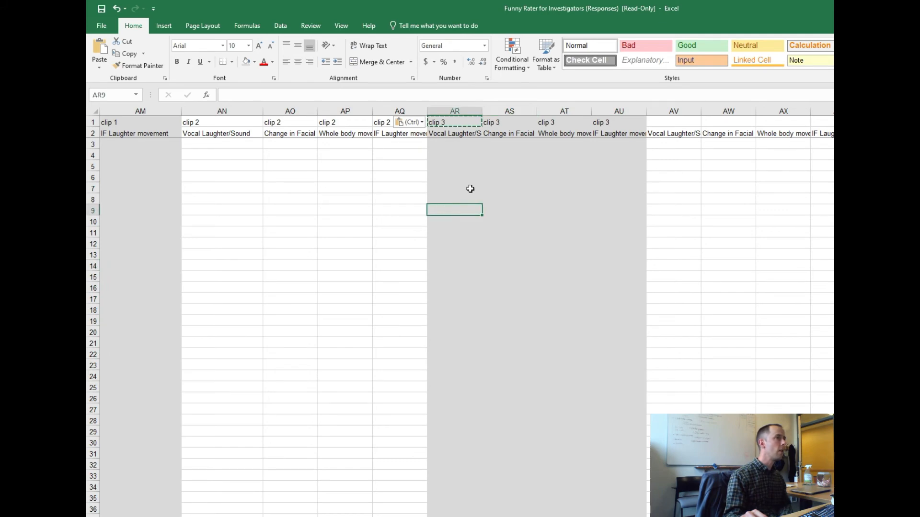
click(516, 145)
key(Left)
key(Left)
key(Left)
key(Left)
key(Left)
key(Left)
key(Left)
key(Left)
key(Left)
key(Left)
key(Left)
key(Left)
key(Left)
key(Left)
key(Left)
key(Left)
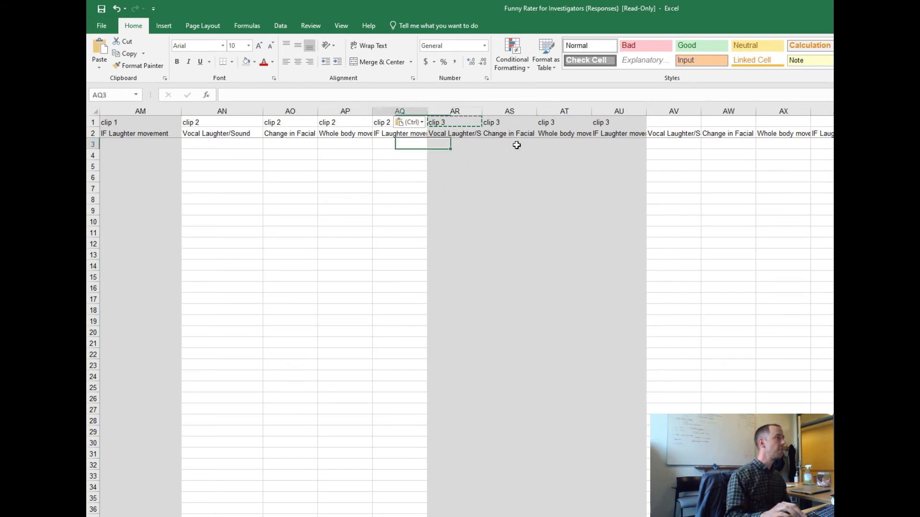
Examine the clip 1 score formulas in row 3, from the whole body movement column back to the vocal laughter column.
key(Right)
key(Right)
key(Right)
key(Right)
key(Right)
key(Right)
key(Right)
key(Right)
key(Right)
key(Right)
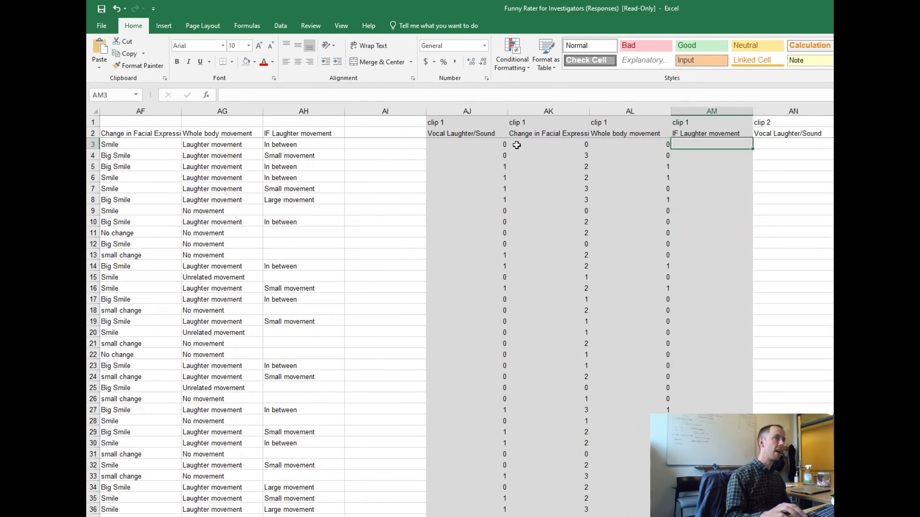
key(Left)
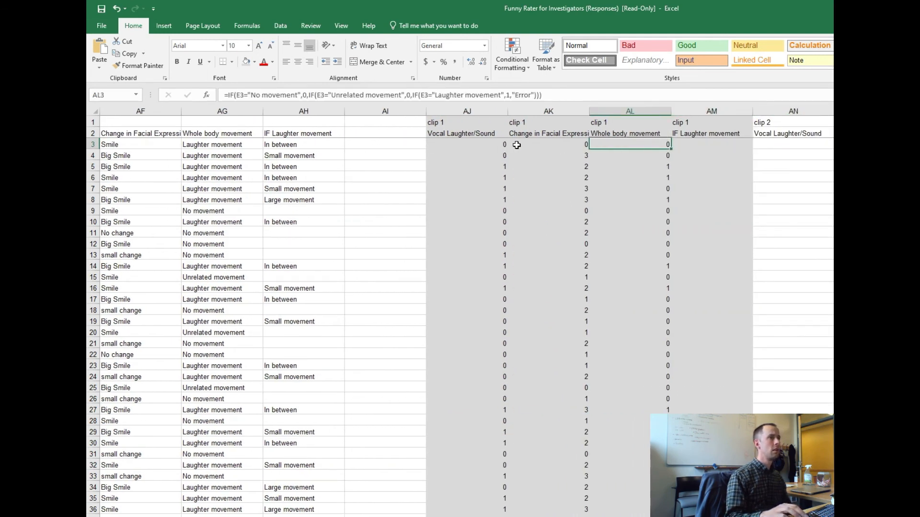
key(Up)
key(Down)
key(Left)
key(Left)
key(Left)
key(Left)
key(Left)
key(Left)
key(Left)
key(Left)
key(Left)
key(Left)
key(Left)
key(Left)
key(Left)
key(Left)
key(Left)
key(Left)
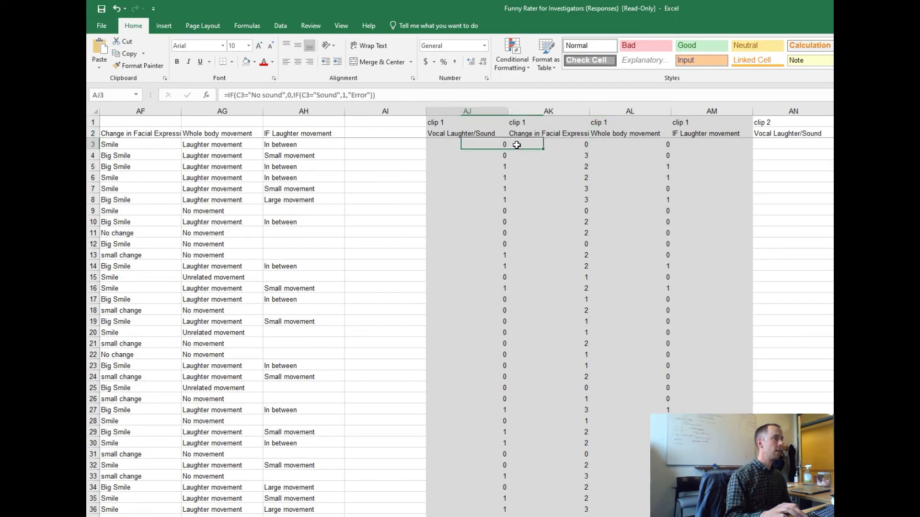
Review the original clip 1 responses in columns C to F, checking the IF Laughter movement answers in rows 3 to 8.
key(Left)
key(Left)
key(Left)
key(Left)
key(Left)
key(Left)
key(Left)
key(Left)
key(Left)
key(Left)
key(Left)
key(Left)
key(Left)
key(Left)
key(Left)
key(Left)
key(Left)
key(Left)
key(Left)
key(Left)
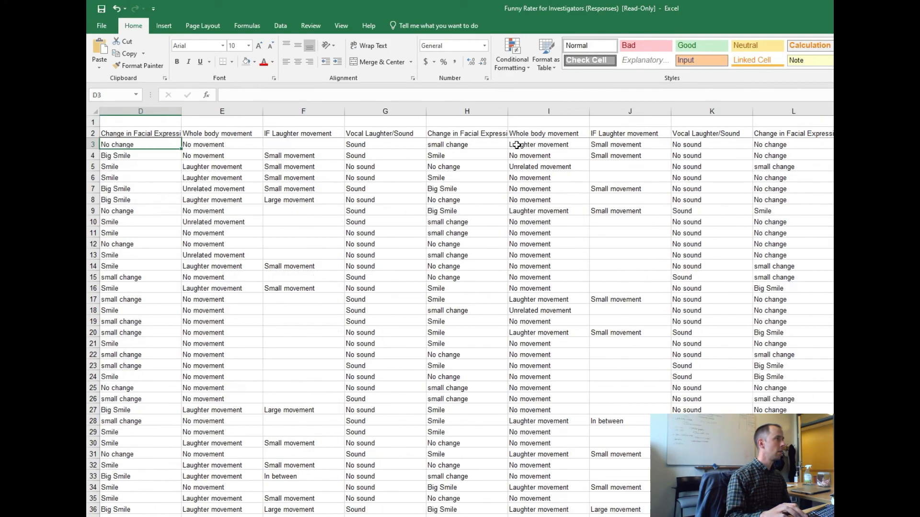
key(Right)
key(Right)
key(Right)
key(Right)
key(Right)
key(Right)
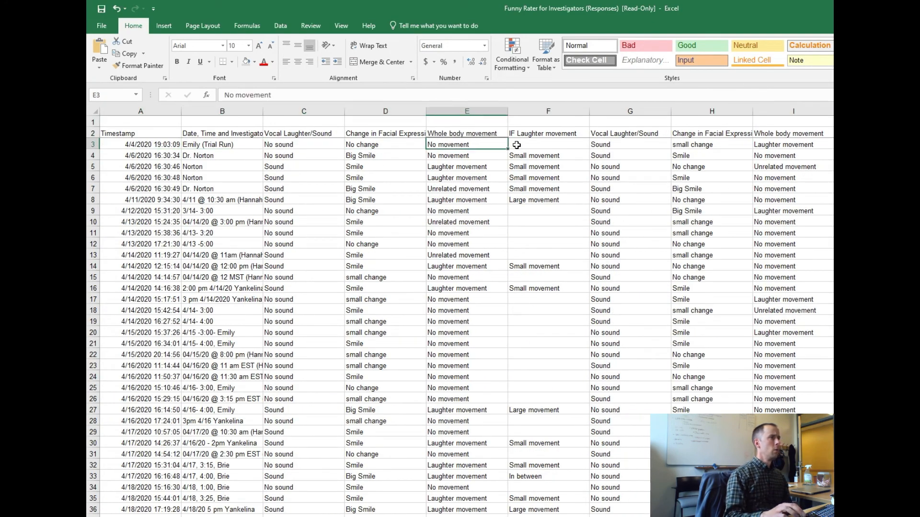
key(Right)
key(Right)
key(Right)
key(Right)
key(Left)
key(Left)
key(Left)
key(Left)
key(Left)
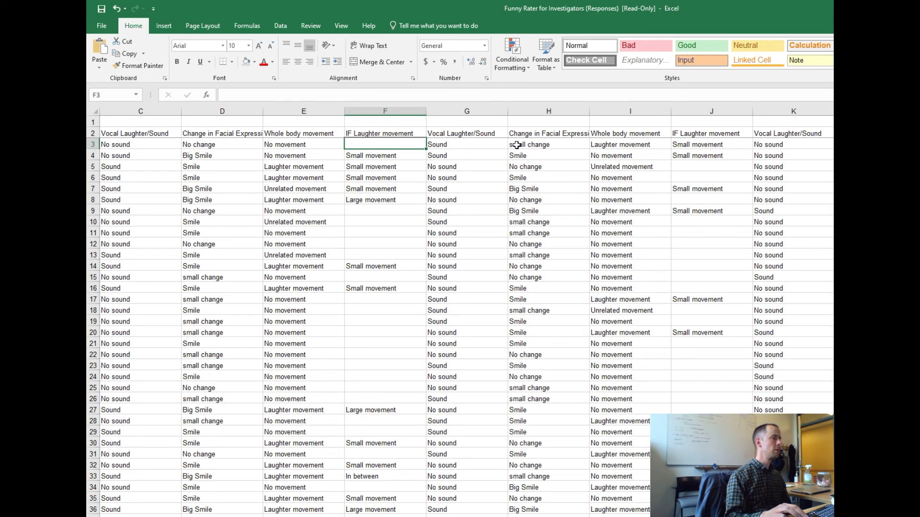
key(Down)
key(Down)
key(Down)
key(Down)
key(Down)
key(Down)
key(Down)
key(Up)
key(Up)
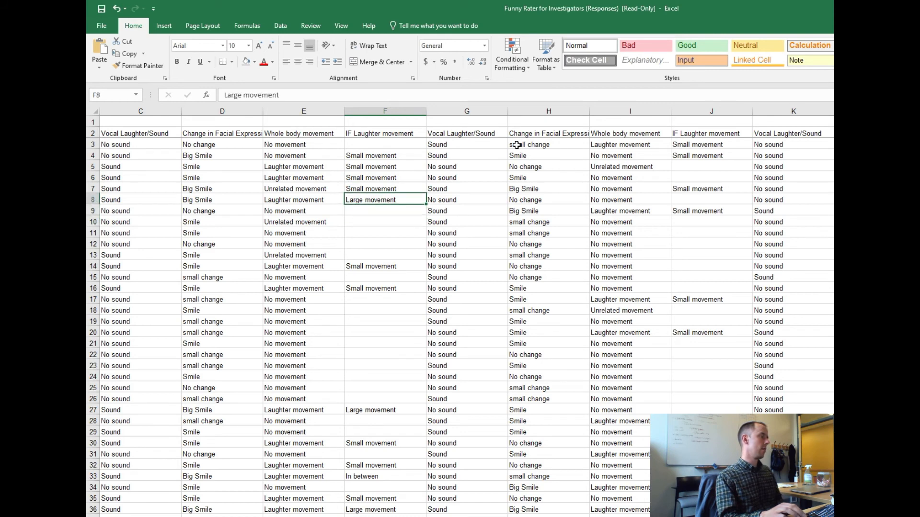
key(Up)
key(Up)
key(Up)
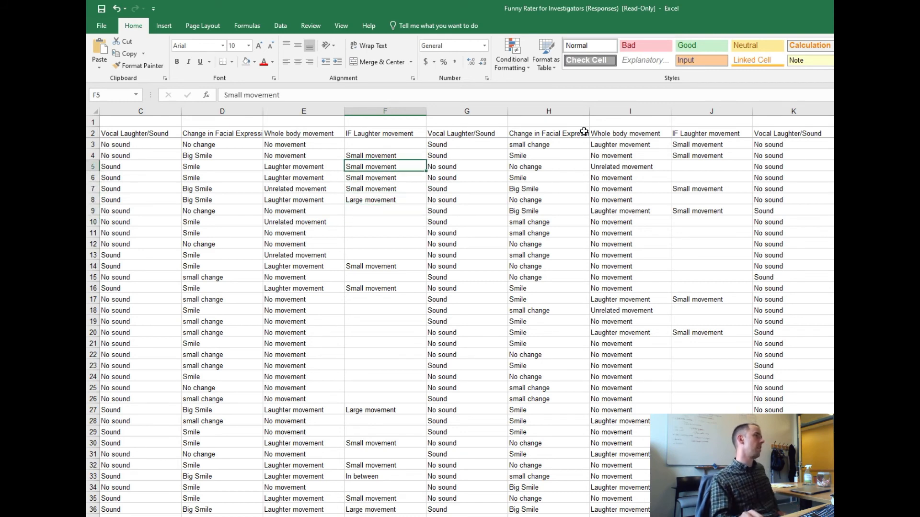
click(410, 188)
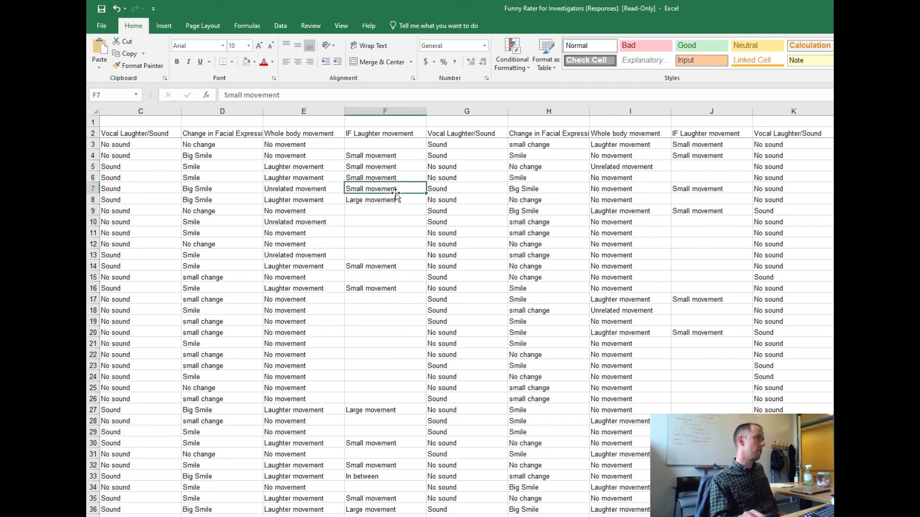
click(412, 199)
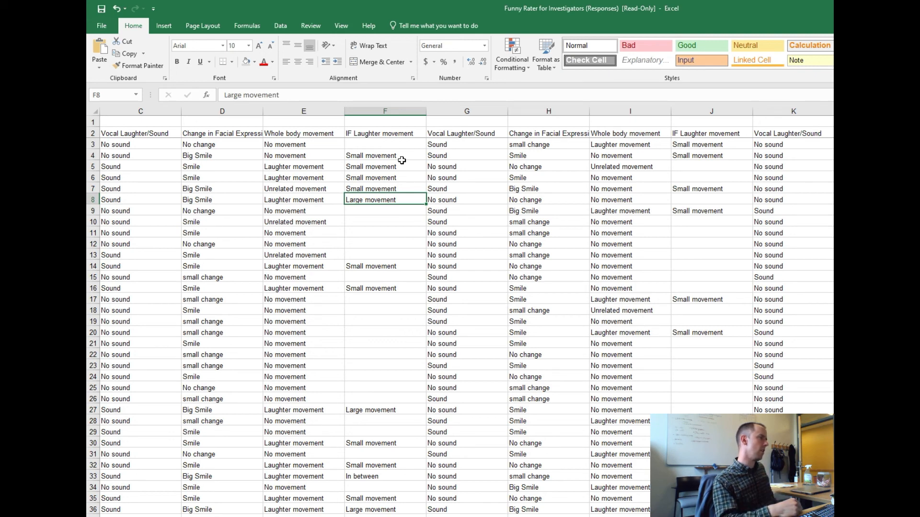
Return to the clip 1 score columns and compare the numeric scores in AJ to AL across several rows, including rows 6, 8 and 16.
key(Right)
key(Right)
key(Right)
key(Right)
key(Right)
key(Right)
key(Right)
key(Right)
key(Right)
key(Right)
key(Right)
key(Right)
key(Right)
key(Right)
key(Right)
key(Right)
key(Right)
key(Right)
key(Right)
key(Right)
key(Right)
key(Right)
key(Right)
key(Right)
key(Right)
key(Right)
key(Right)
key(Right)
key(Right)
key(Right)
key(Right)
key(Right)
key(Left)
key(Left)
key(Left)
key(Left)
key(Left)
key(Left)
key(Left)
key(Left)
key(Left)
key(Left)
key(Left)
key(Left)
key(Left)
key(Left)
key(Left)
key(Left)
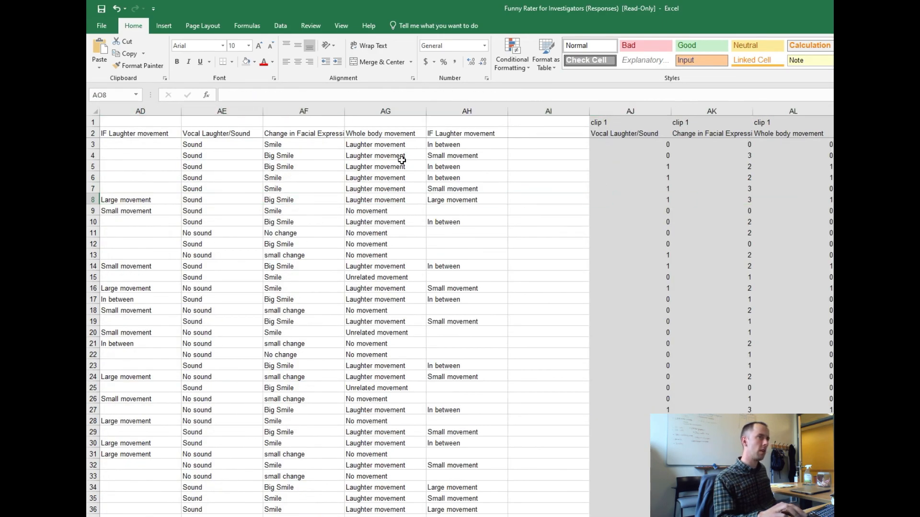
key(Left)
key(Left)
key(Left)
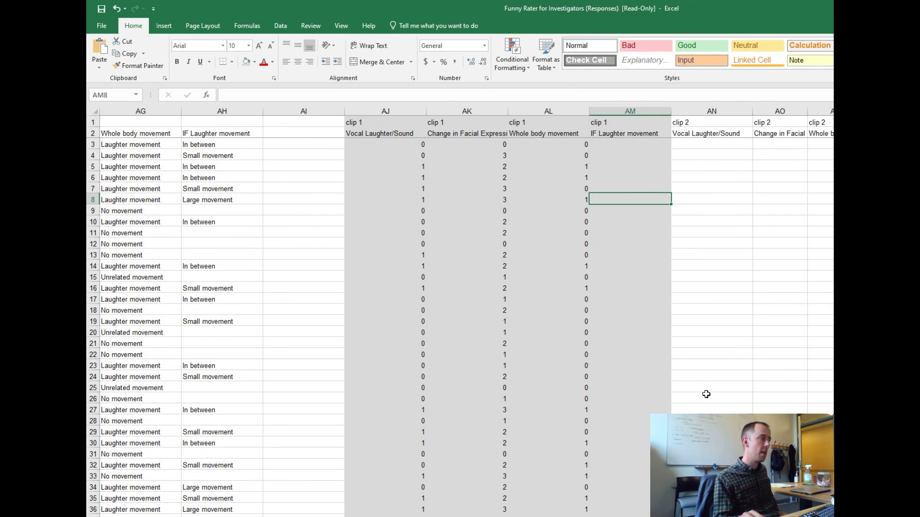
drag(397, 200, 538, 206)
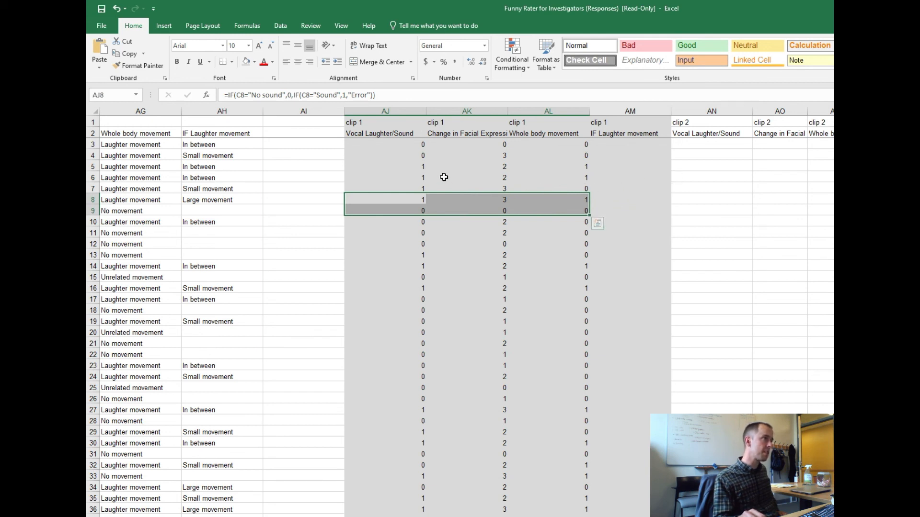
drag(406, 175, 573, 177)
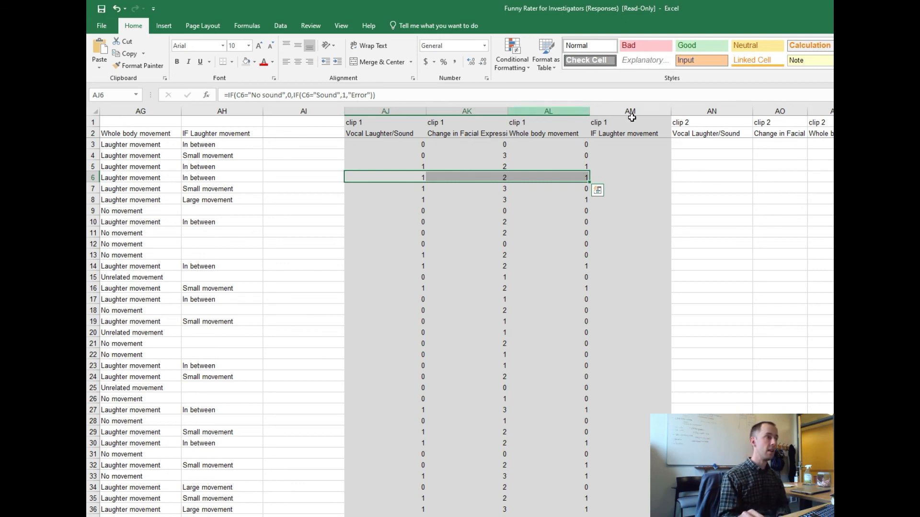
click(527, 266)
click(482, 268)
click(423, 289)
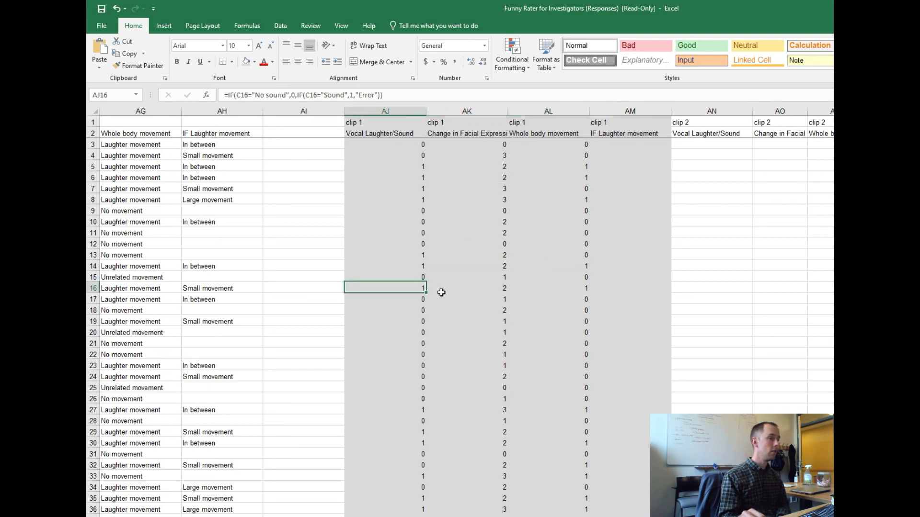